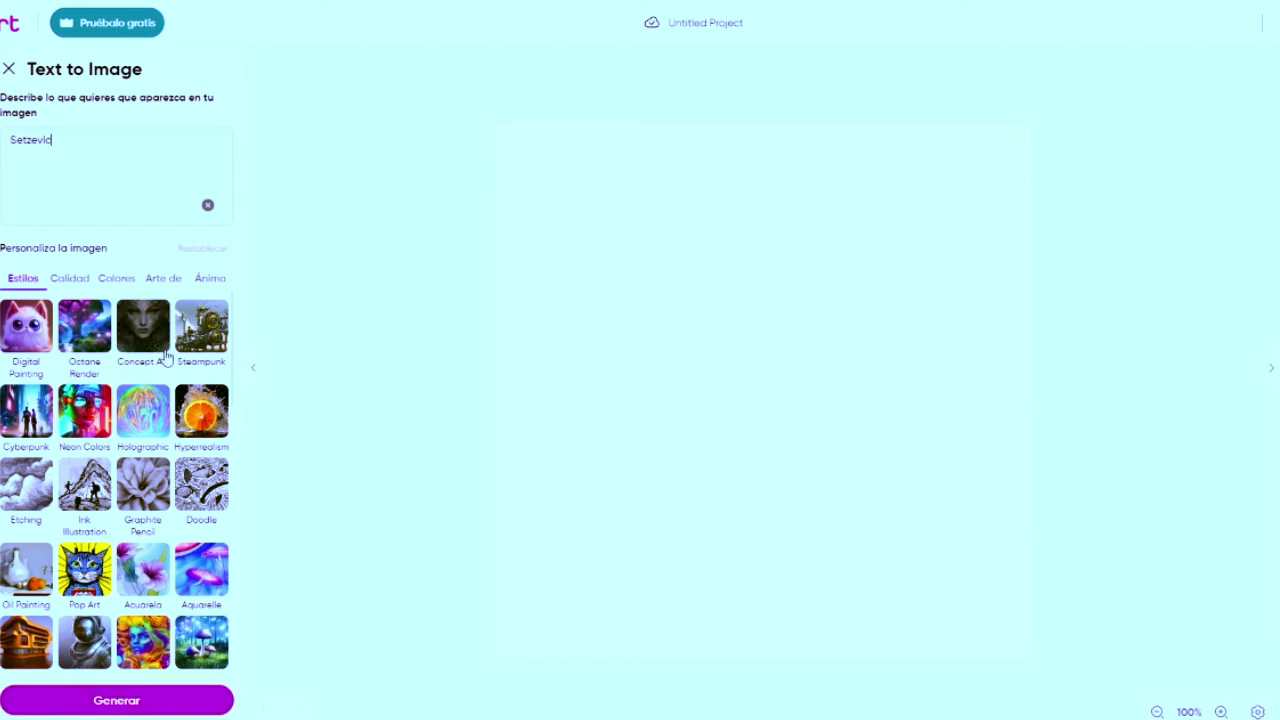
{"action": "mouse_move", "coordinate": [232, 371]}
{"action": "left_mouse_down"}
{"action": "mouse_move", "coordinate": [254, 560]}
{"action": "mouse_move", "coordinate": [240, 405]}
{"action": "mouse_move", "coordinate": [143, 288]}
{"action": "left_mouse_up"}
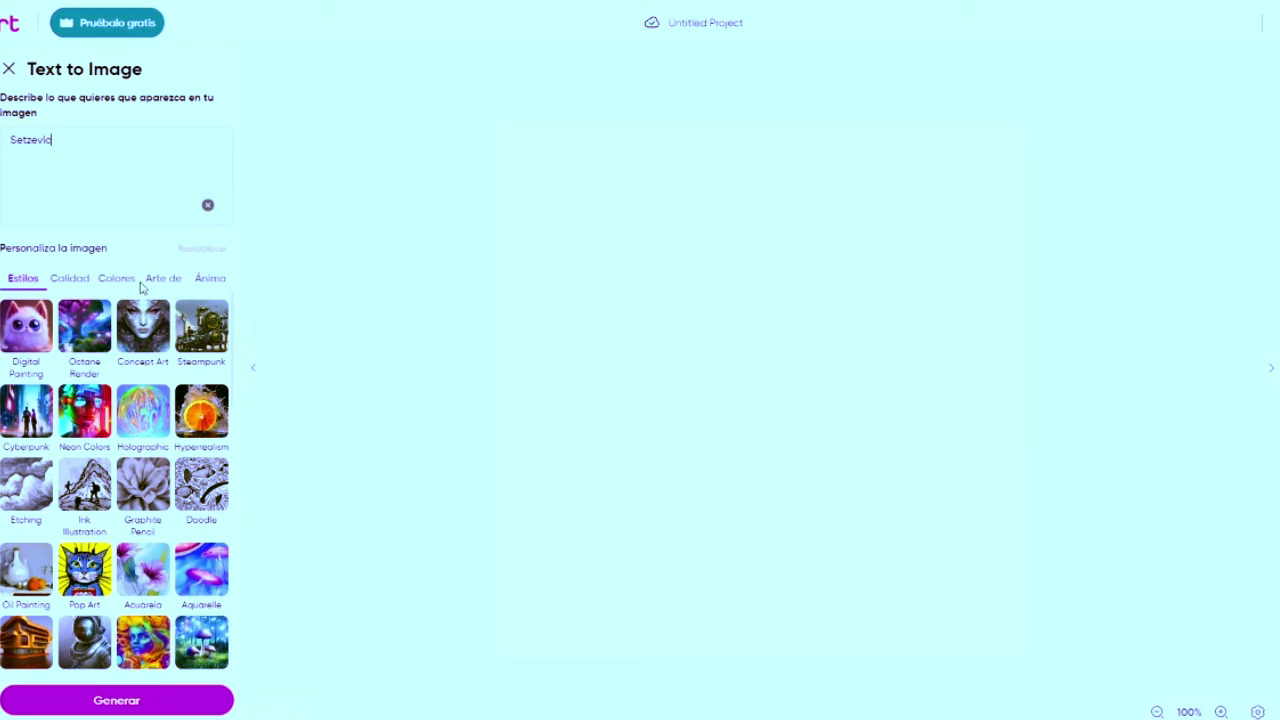
{"action": "left_click_drag", "start_coordinate": [74, 141], "coordinate": [9, 147]}
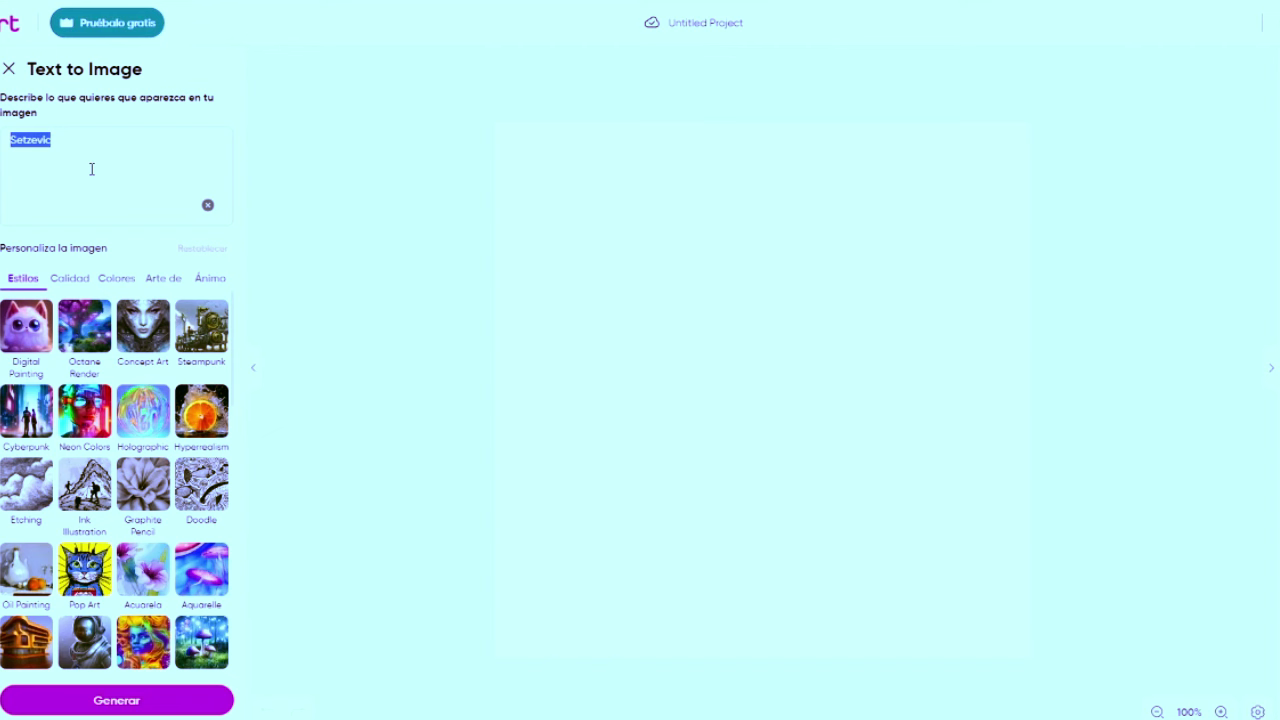
{"action": "left_click", "coordinate": [88, 152]}
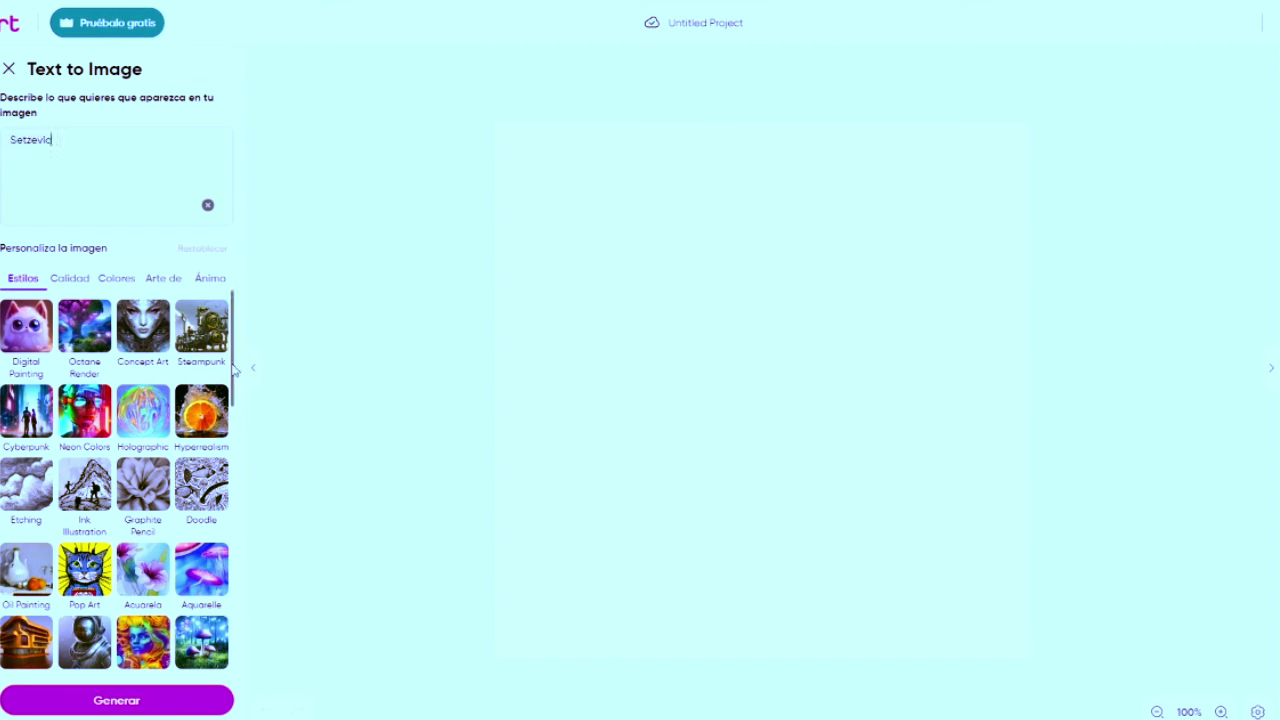
Choose the Vintage style for the image generated from the text prompt.
{"action": "mouse_move", "coordinate": [233, 300]}
{"action": "left_mouse_down"}
{"action": "mouse_move", "coordinate": [240, 623]}
{"action": "mouse_move", "coordinate": [209, 666]}
{"action": "left_mouse_up"}
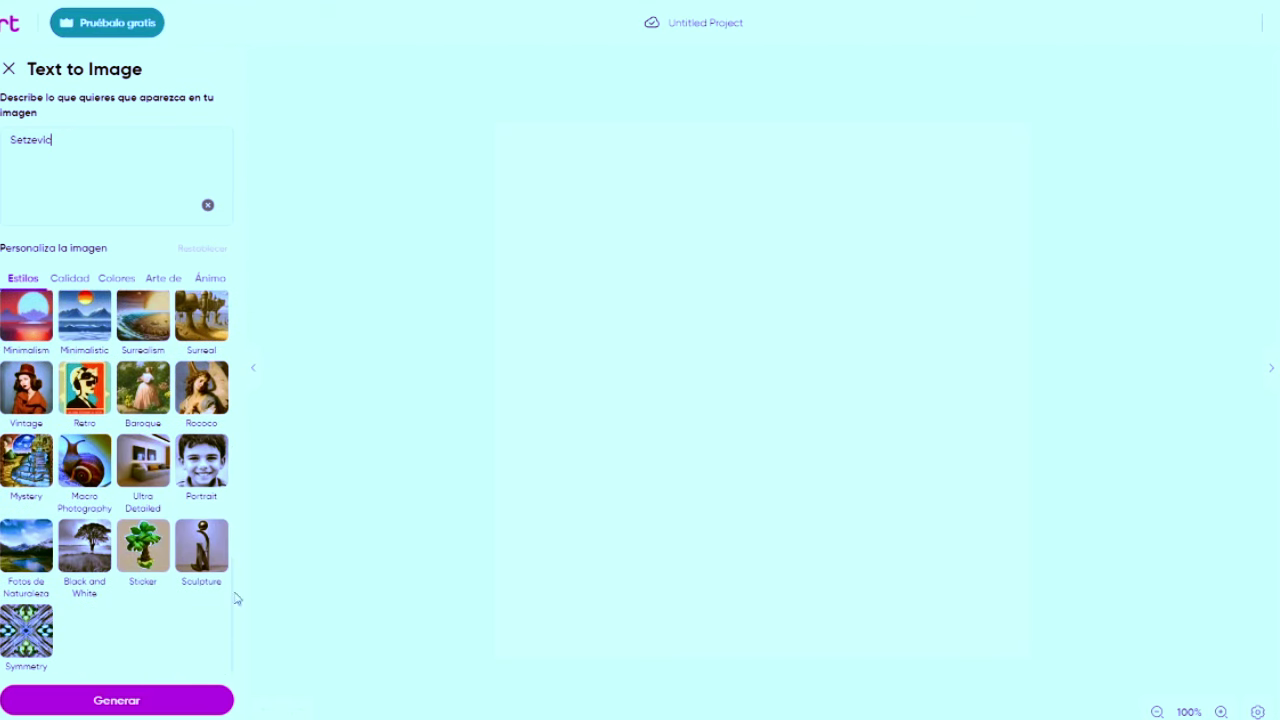
{"action": "left_click_drag", "start_coordinate": [237, 600], "coordinate": [230, 550]}
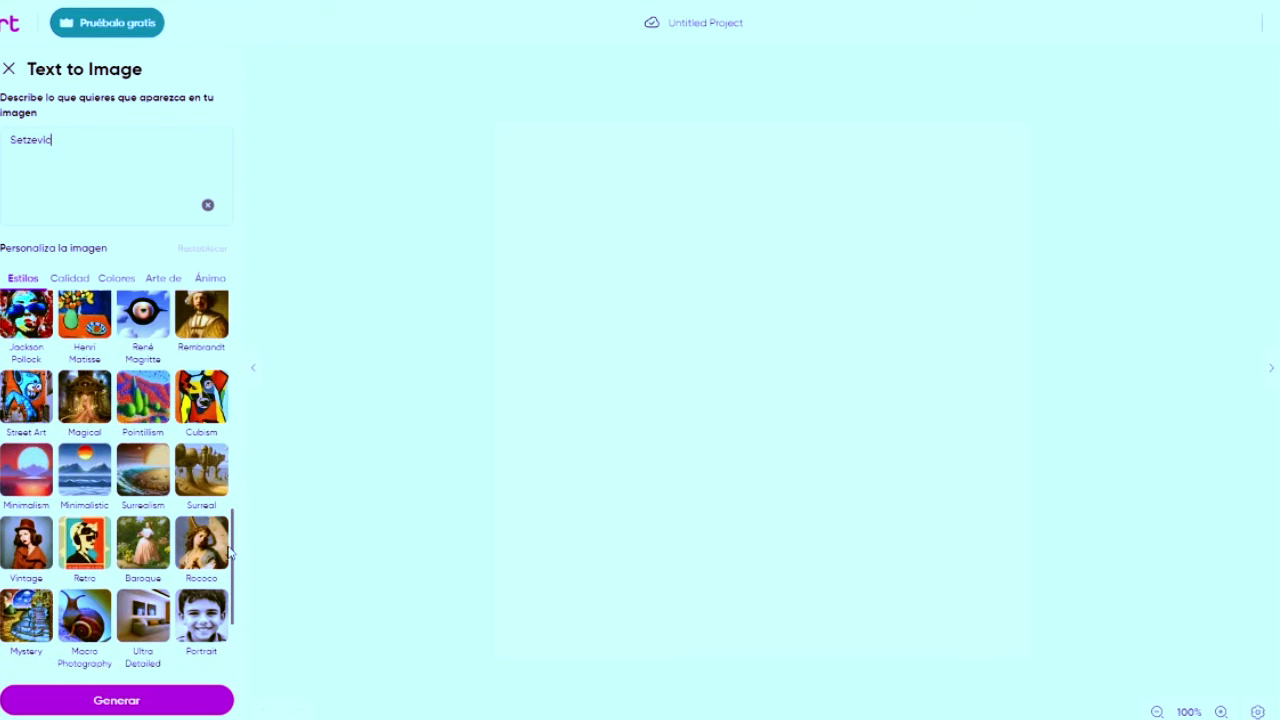
{"action": "left_click", "coordinate": [26, 540]}
{"action": "scroll", "coordinate": [234, 528], "scroll_direction": "down", "scroll_amount": 10}
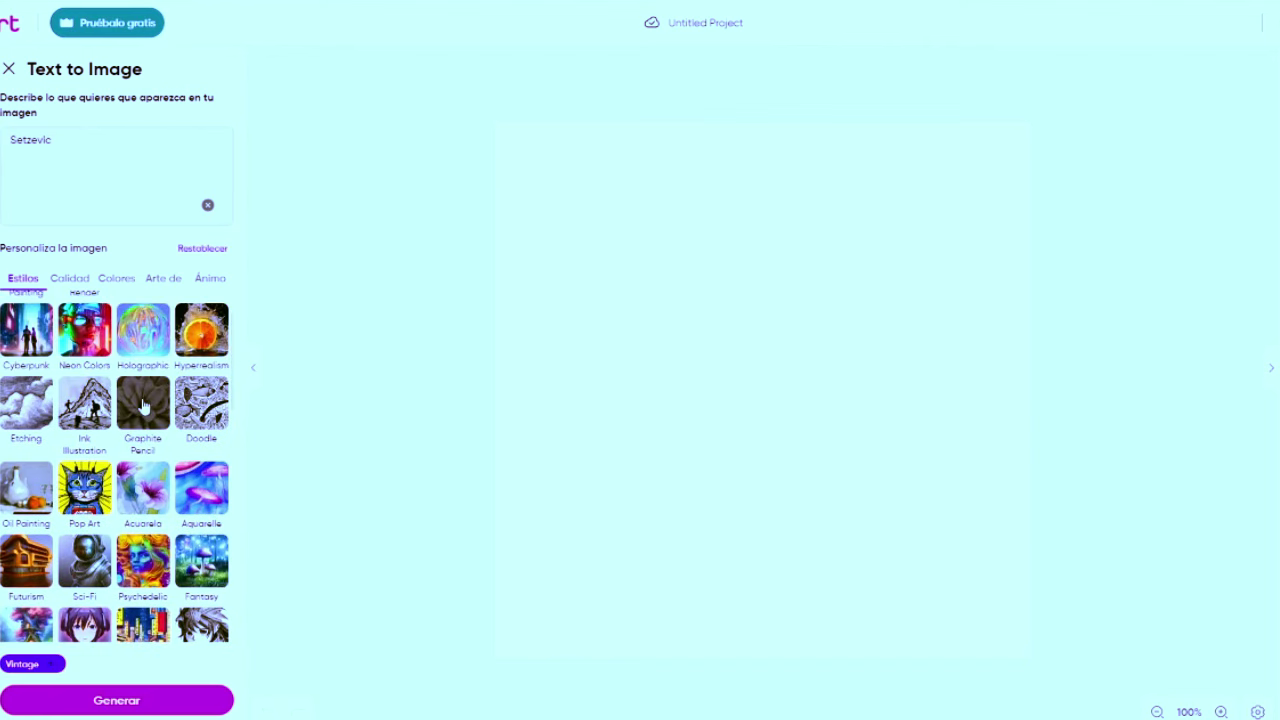
{"action": "left_click", "coordinate": [143, 405]}
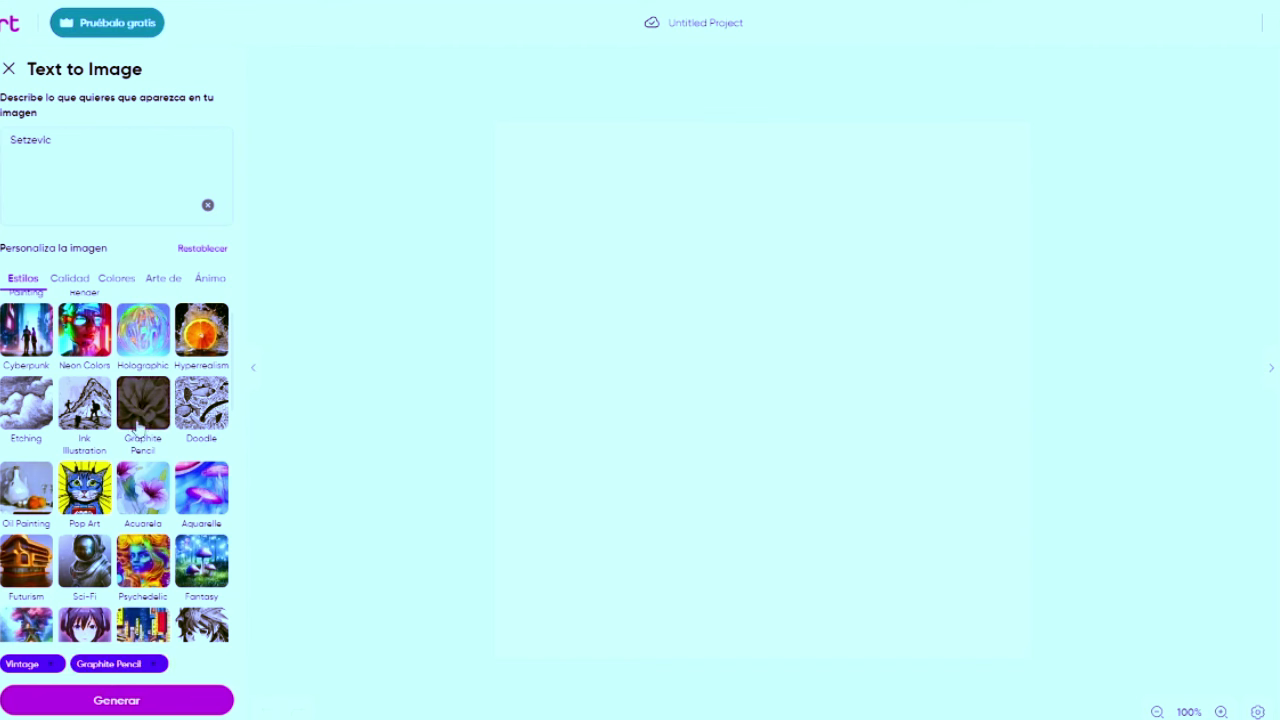
{"action": "left_click", "coordinate": [140, 428]}
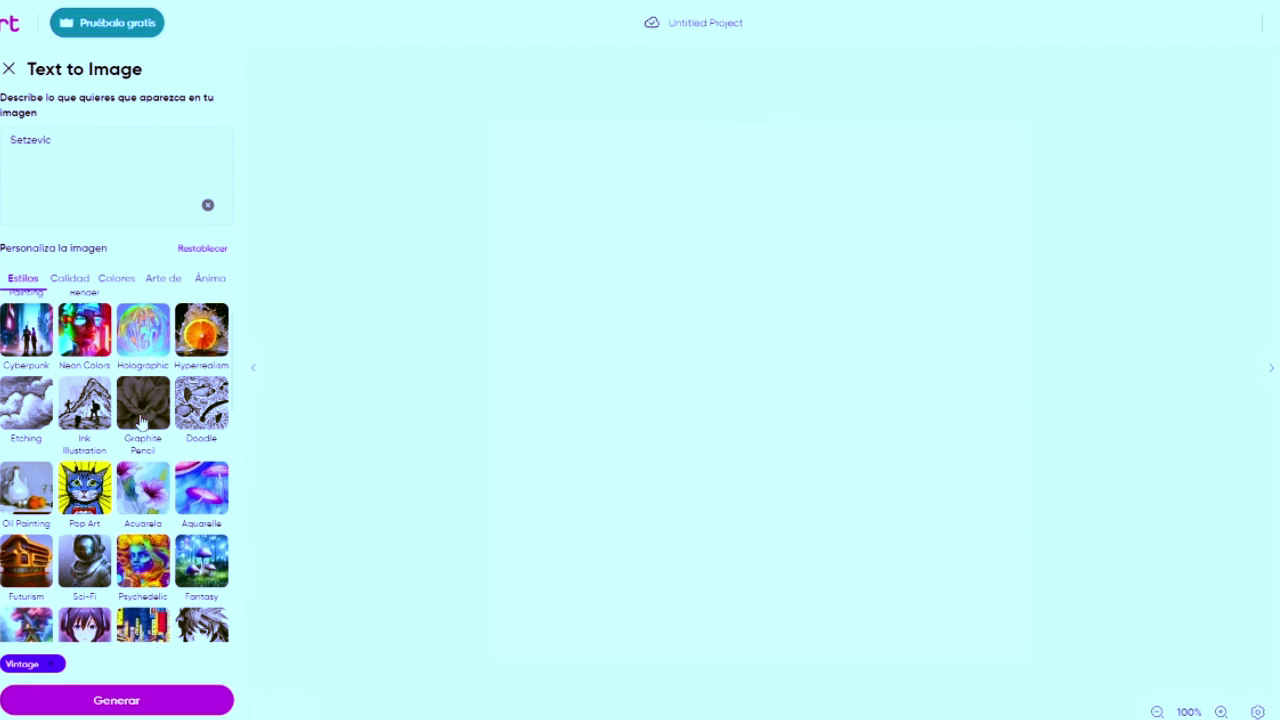
{"action": "left_click", "coordinate": [140, 418]}
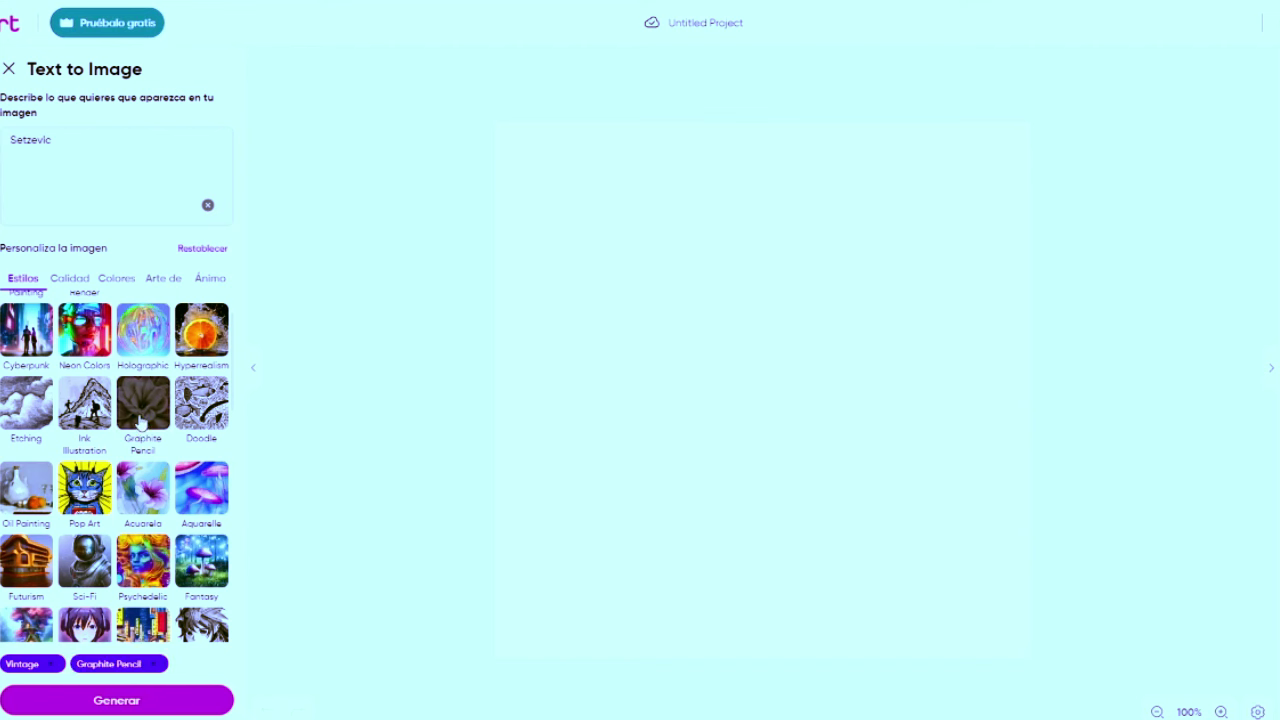
{"action": "left_click", "coordinate": [138, 415]}
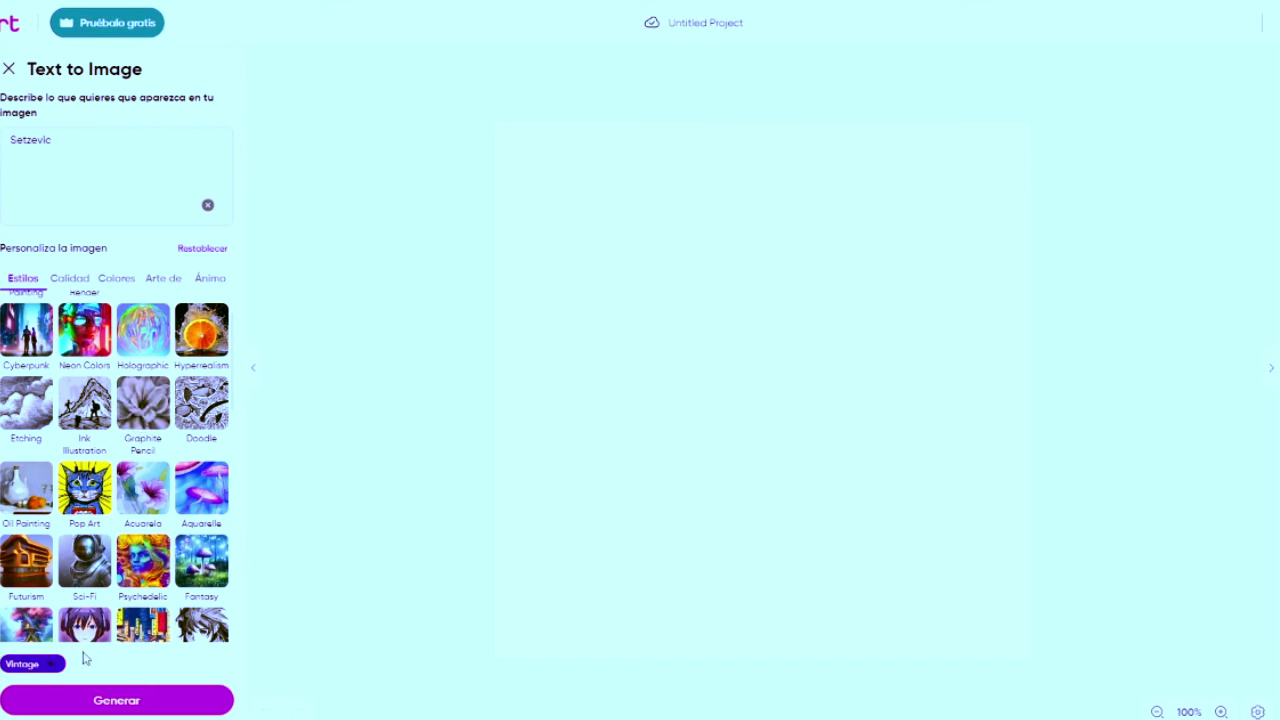
Add the Cyberpunk and Psychedelic styles to the prompt and generate the images.
{"action": "left_click", "coordinate": [38, 352]}
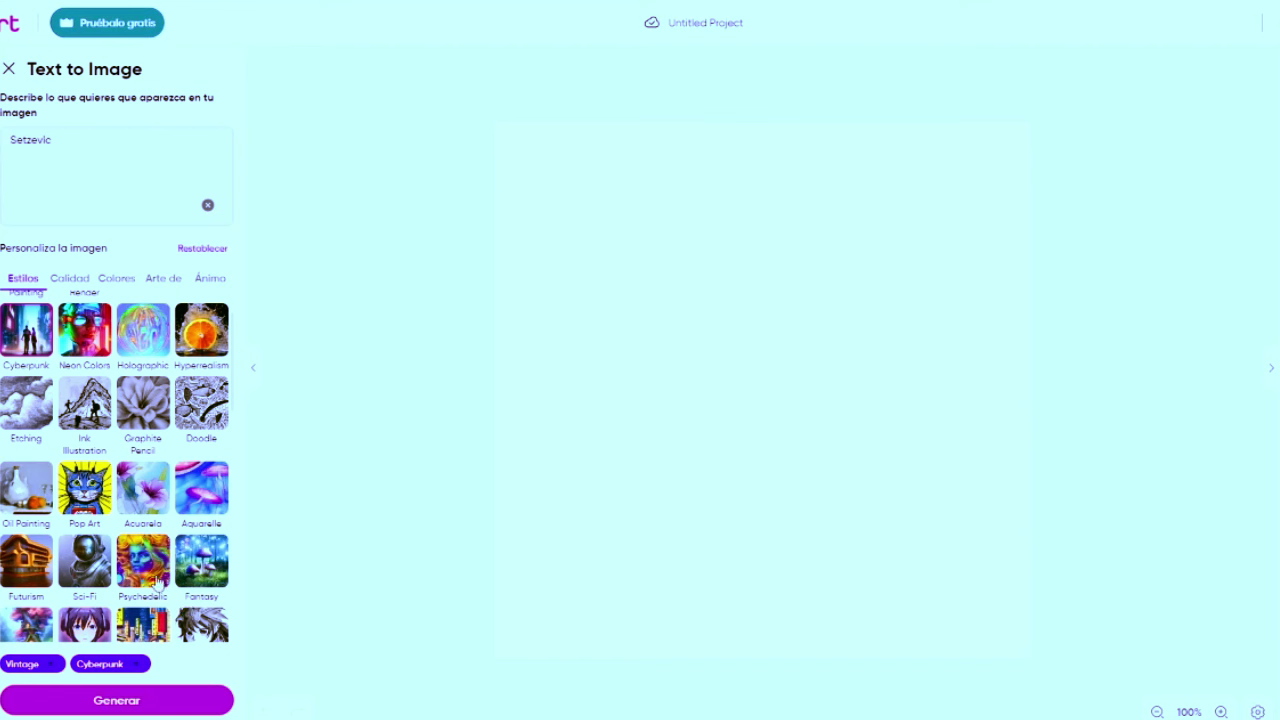
{"action": "left_click", "coordinate": [150, 558]}
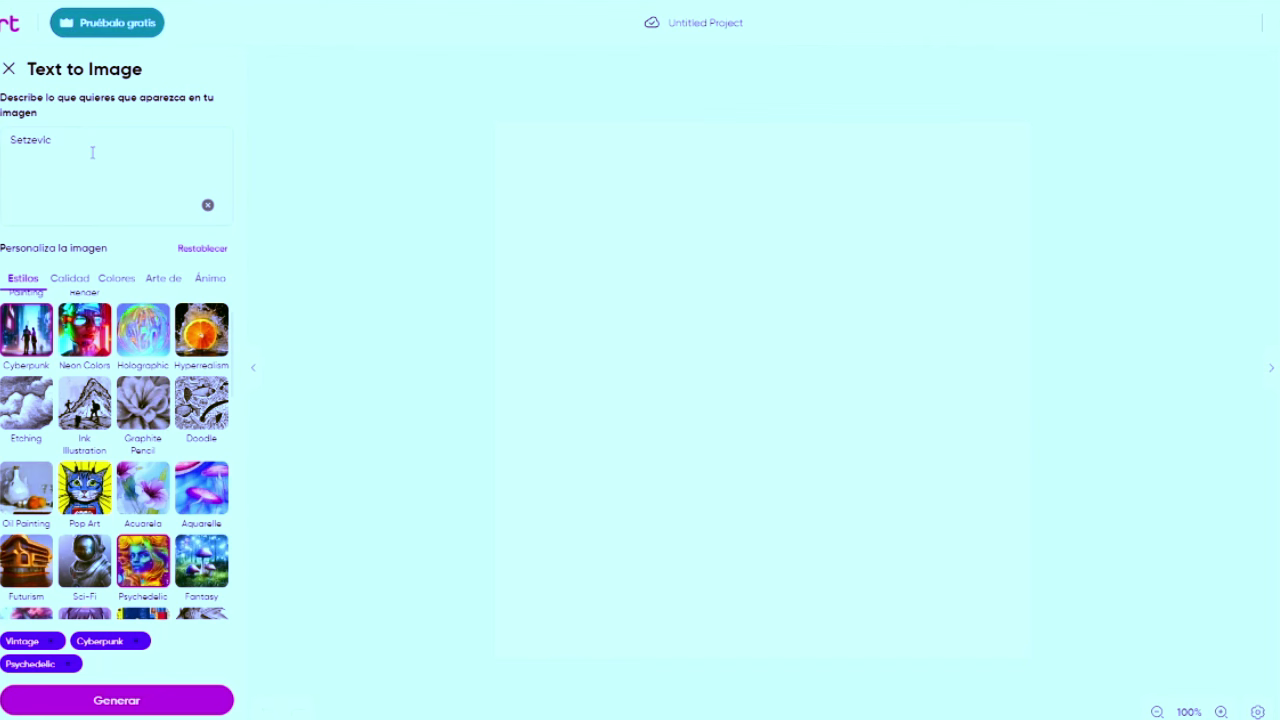
{"action": "left_click", "coordinate": [143, 703]}
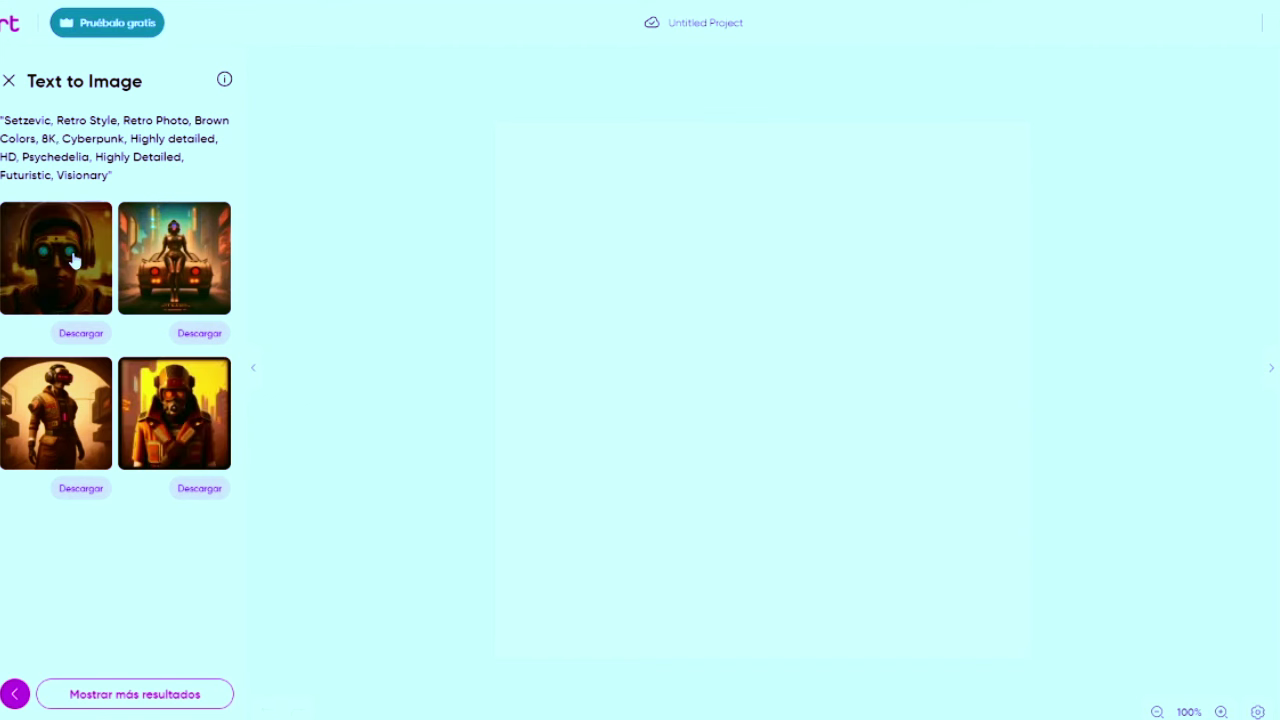
Download the generated image of the figure in front of a car and close the Text to Image results.
{"action": "left_click", "coordinate": [214, 336]}
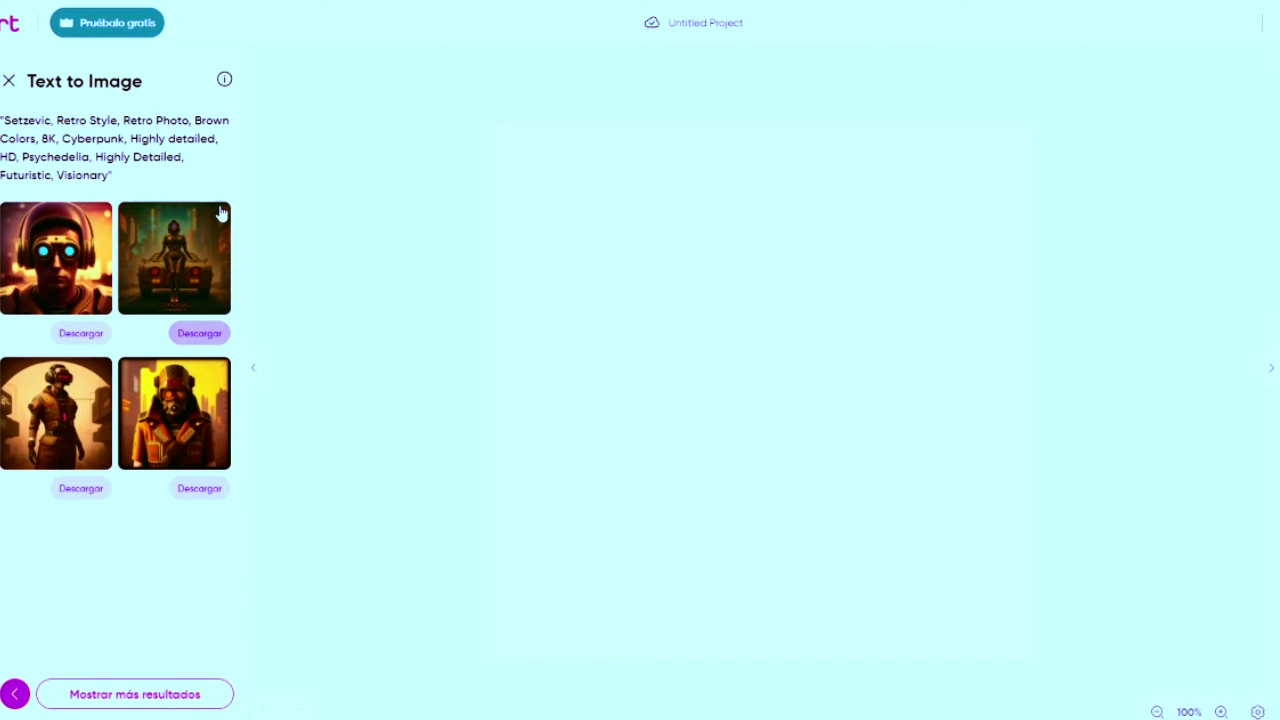
{"action": "left_click", "coordinate": [9, 80]}
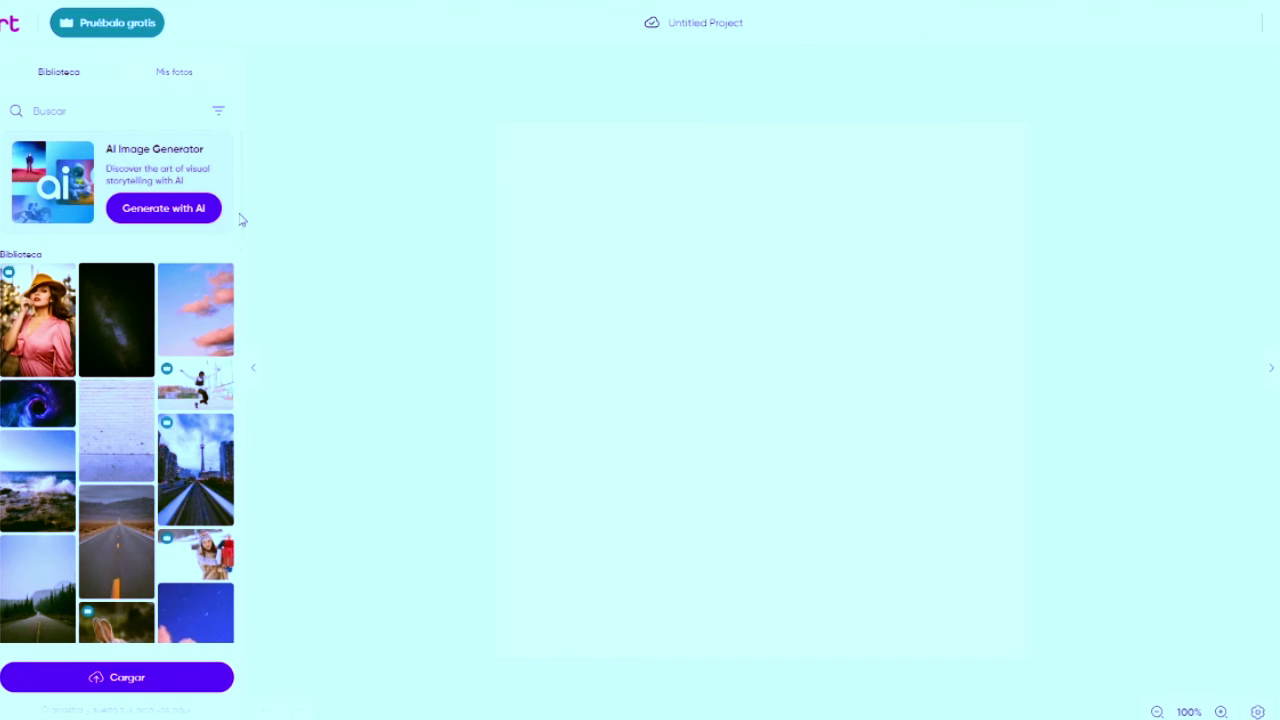
Resize the canvas to the Instagram story preset of 1080 × 1920 px.
{"action": "left_click_drag", "start_coordinate": [246, 240], "coordinate": [237, 186]}
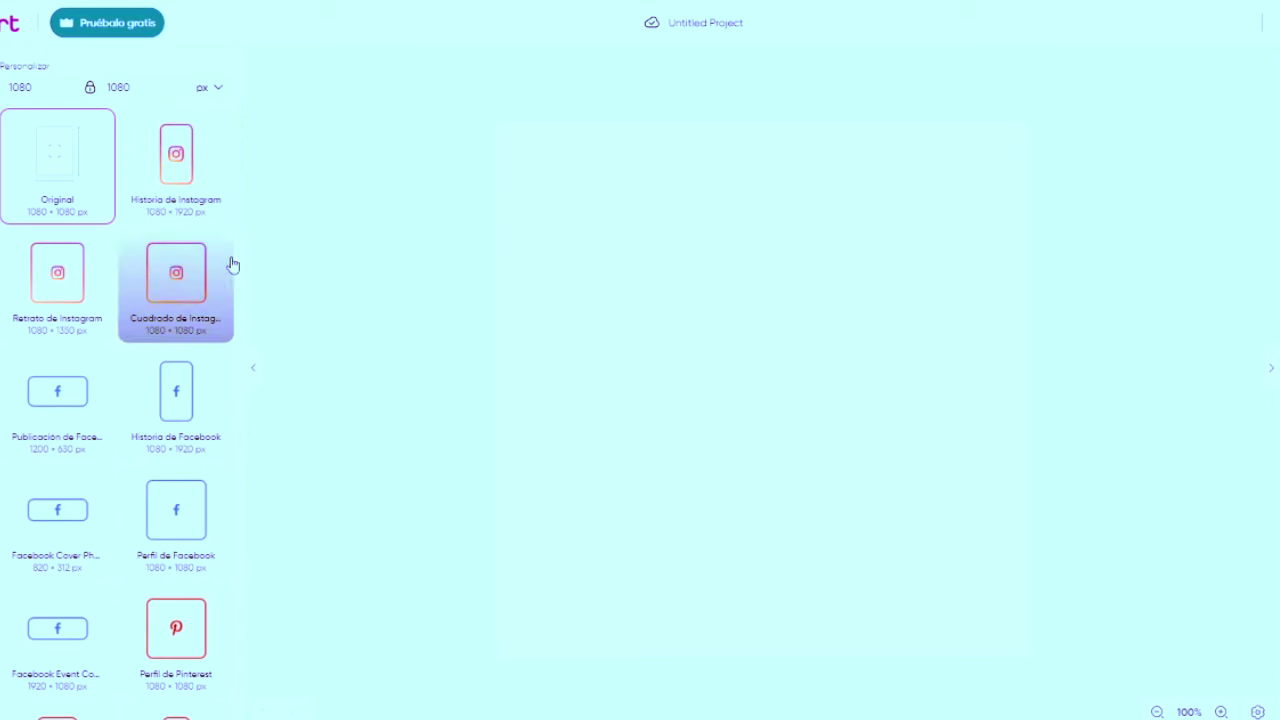
{"action": "mouse_move", "coordinate": [241, 205]}
{"action": "left_mouse_down"}
{"action": "mouse_move", "coordinate": [234, 334]}
{"action": "mouse_move", "coordinate": [246, 366]}
{"action": "mouse_move", "coordinate": [240, 181]}
{"action": "left_mouse_up"}
{"action": "left_click", "coordinate": [180, 148]}
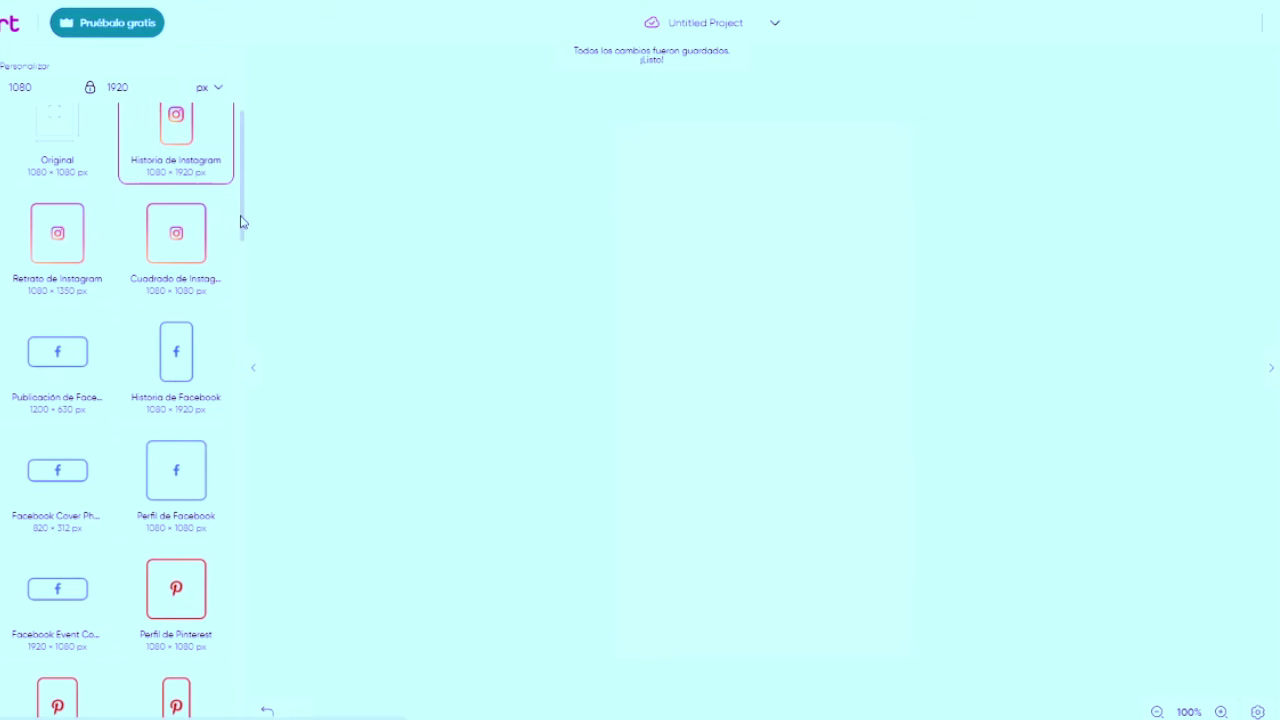
{"action": "left_click_drag", "start_coordinate": [240, 220], "coordinate": [257, 174]}
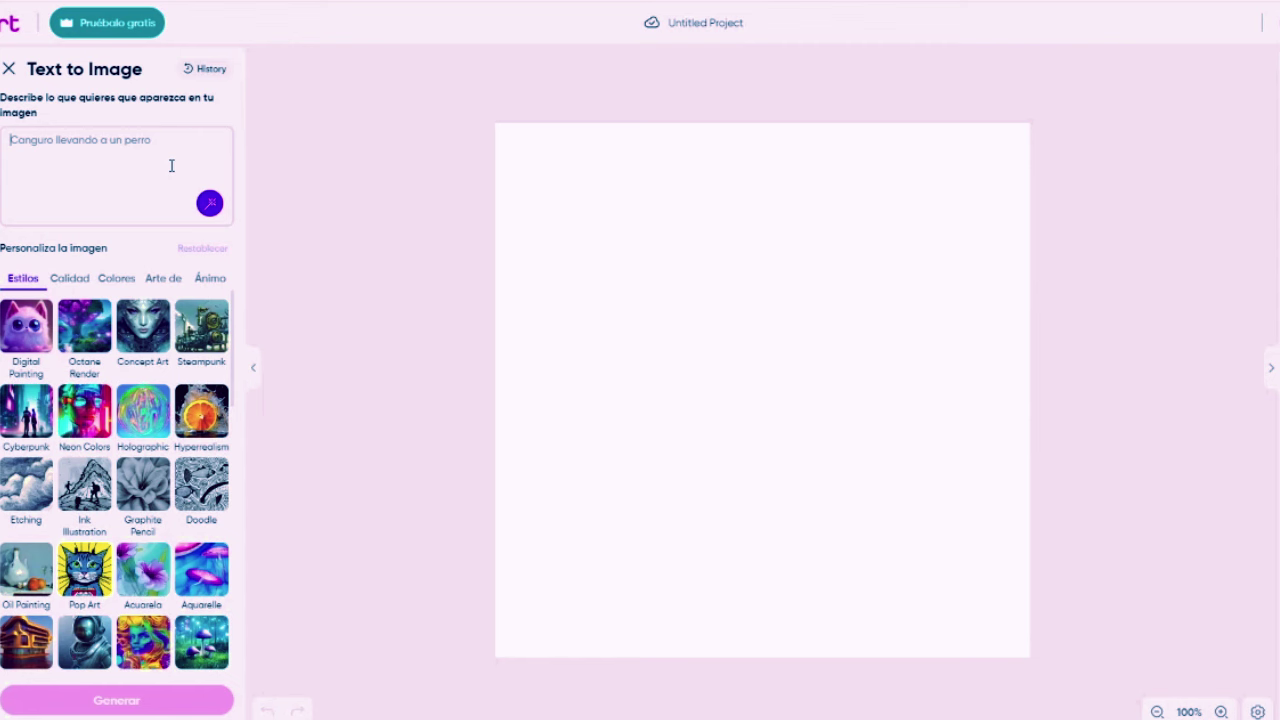
Write the Text to Image prompt "man beard, cap, sun glasses, beach".
{"action": "type", "text": "man "}
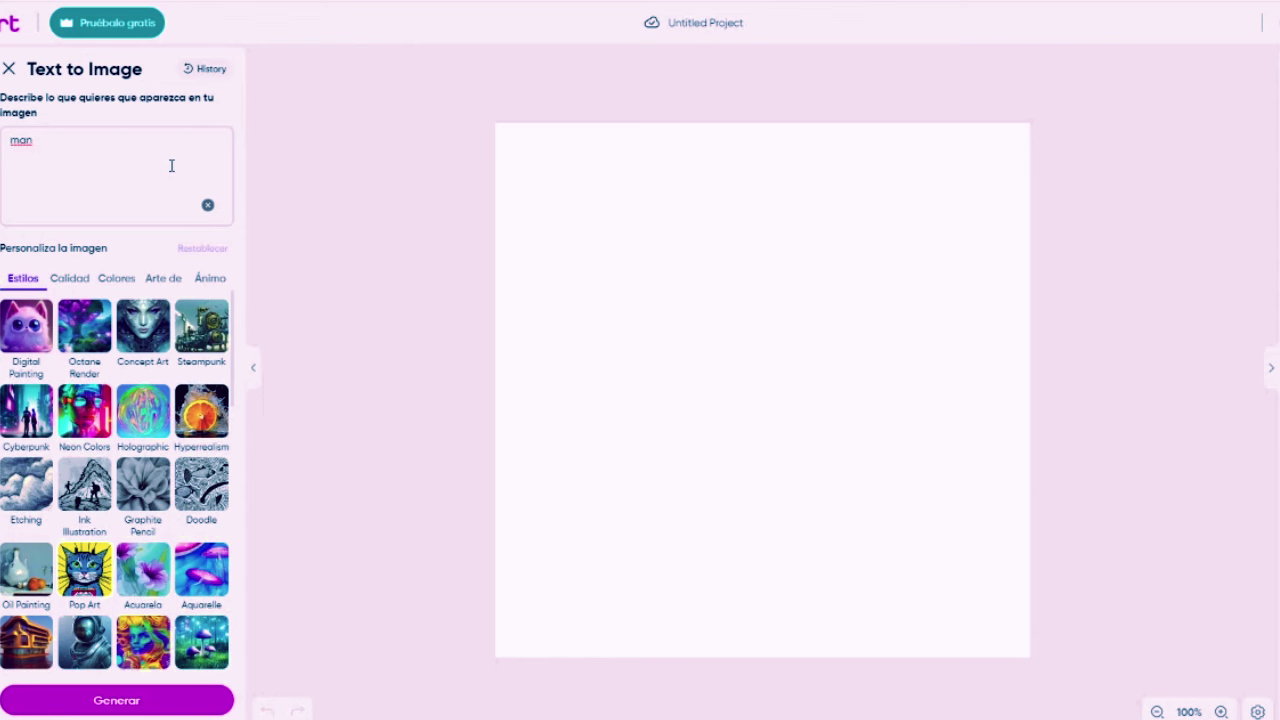
{"action": "type", "text": "beard, cap, sun"}
{"action": "type", "text": "glasses"}
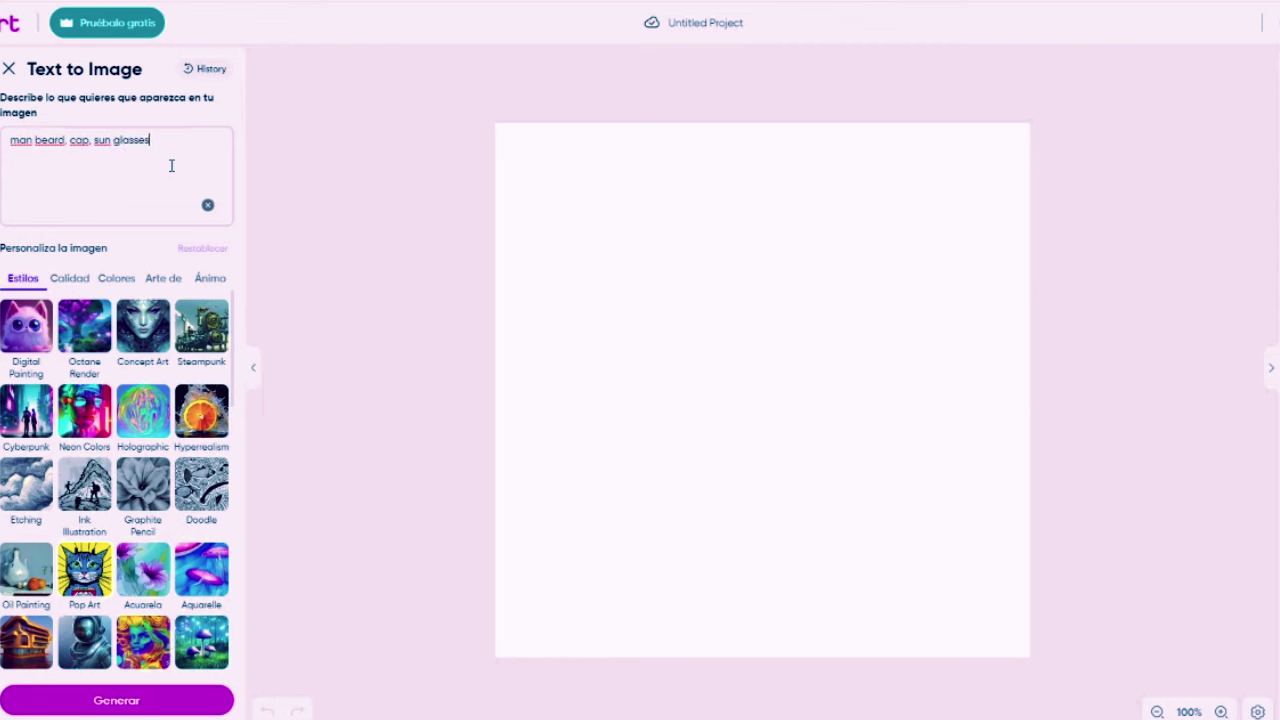
{"action": "type", "text": "."}
{"action": "type", "text": " beach"}
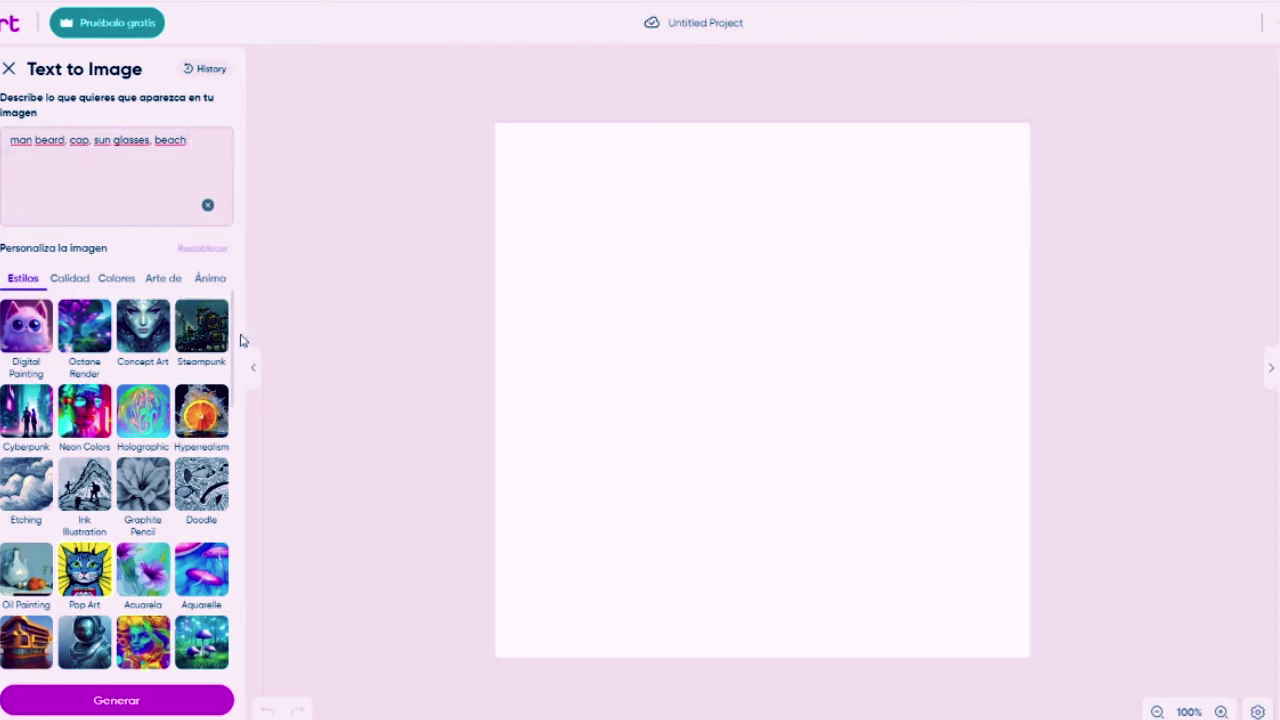
Apply the Anime Character style to the beach prompt.
{"action": "left_click_drag", "start_coordinate": [235, 333], "coordinate": [230, 453]}
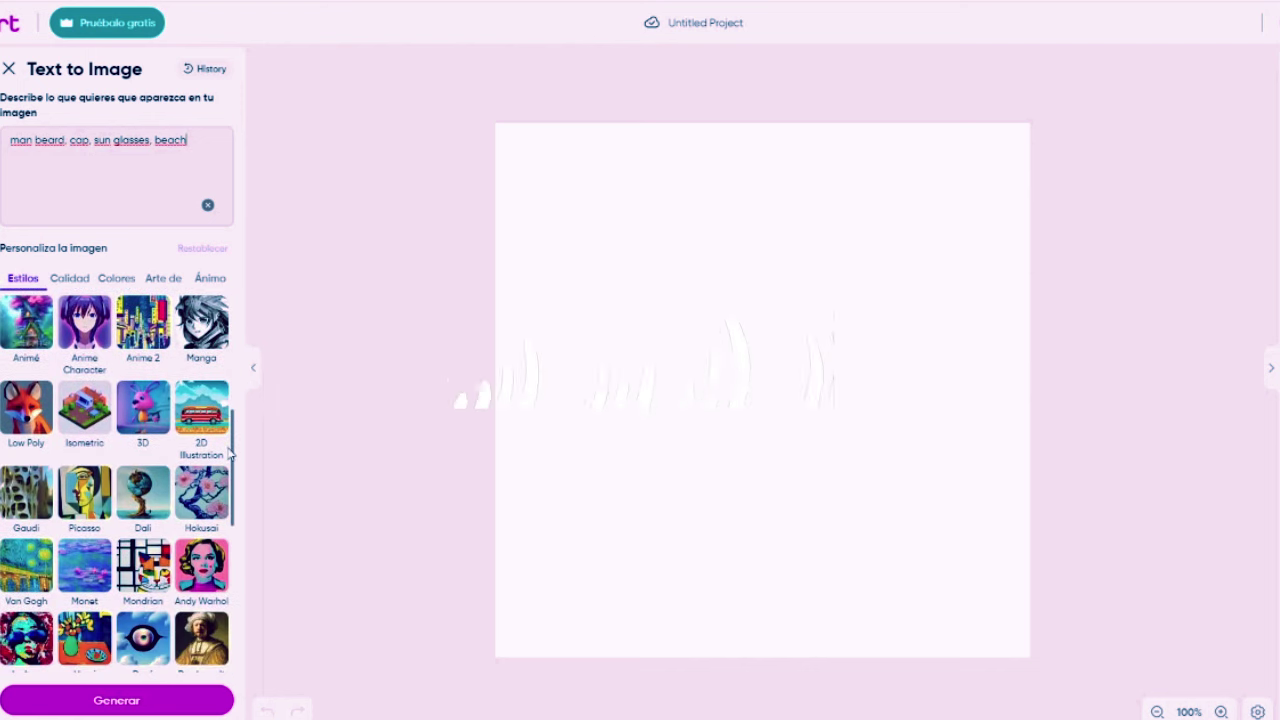
{"action": "left_click", "coordinate": [93, 368]}
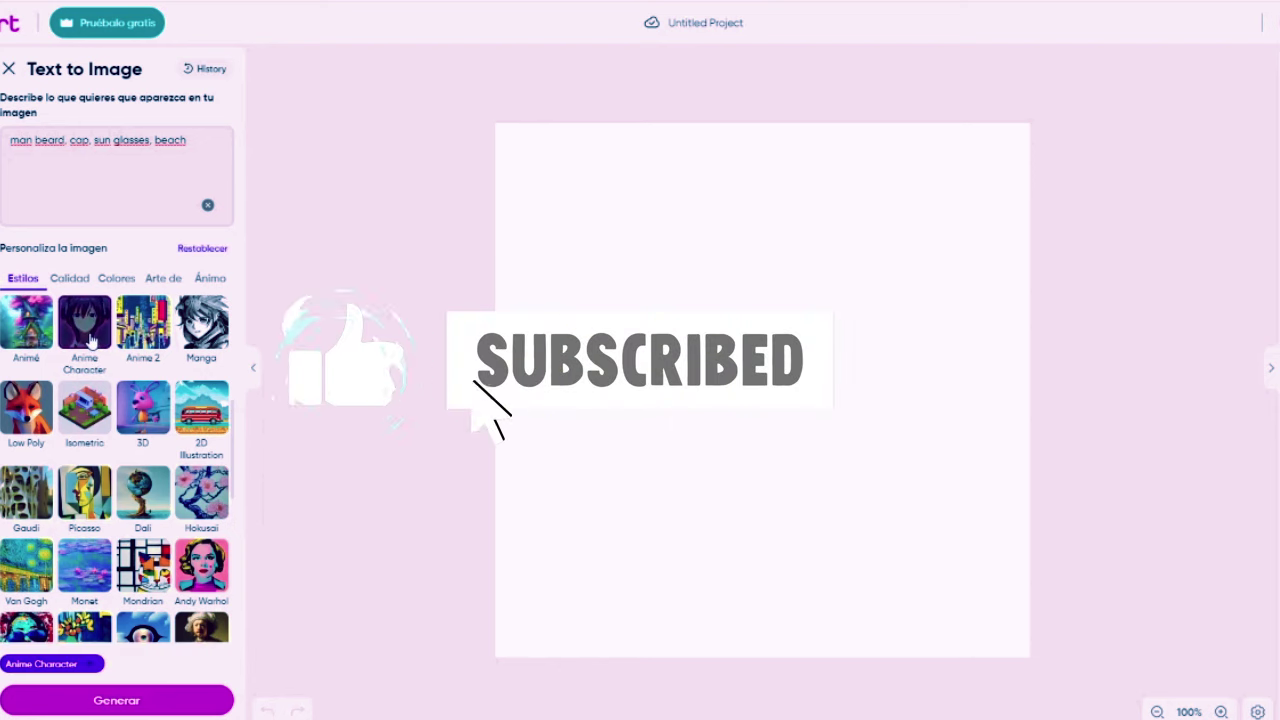
Look through the remaining styles and the Calidad, Colores, Arte de and Ánimo customization options.
{"action": "left_click_drag", "start_coordinate": [233, 470], "coordinate": [233, 595]}
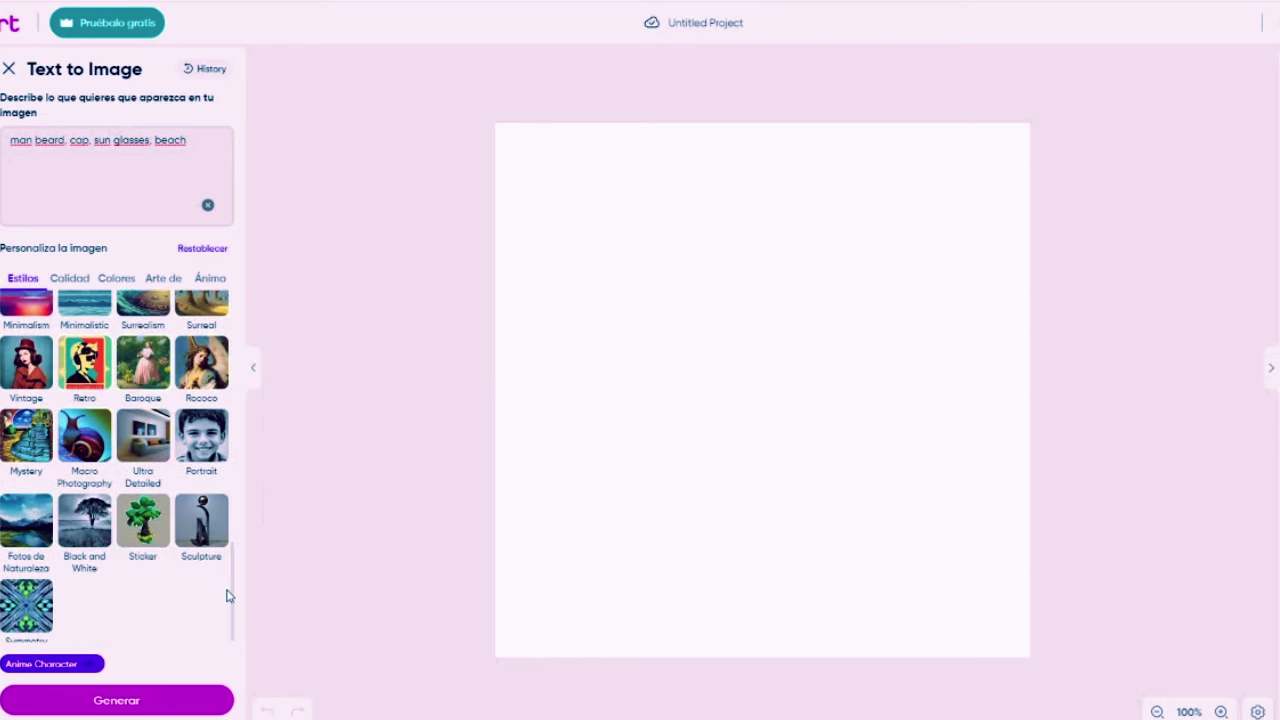
{"action": "left_click_drag", "start_coordinate": [233, 572], "coordinate": [233, 300]}
{"action": "left_click", "coordinate": [87, 284]}
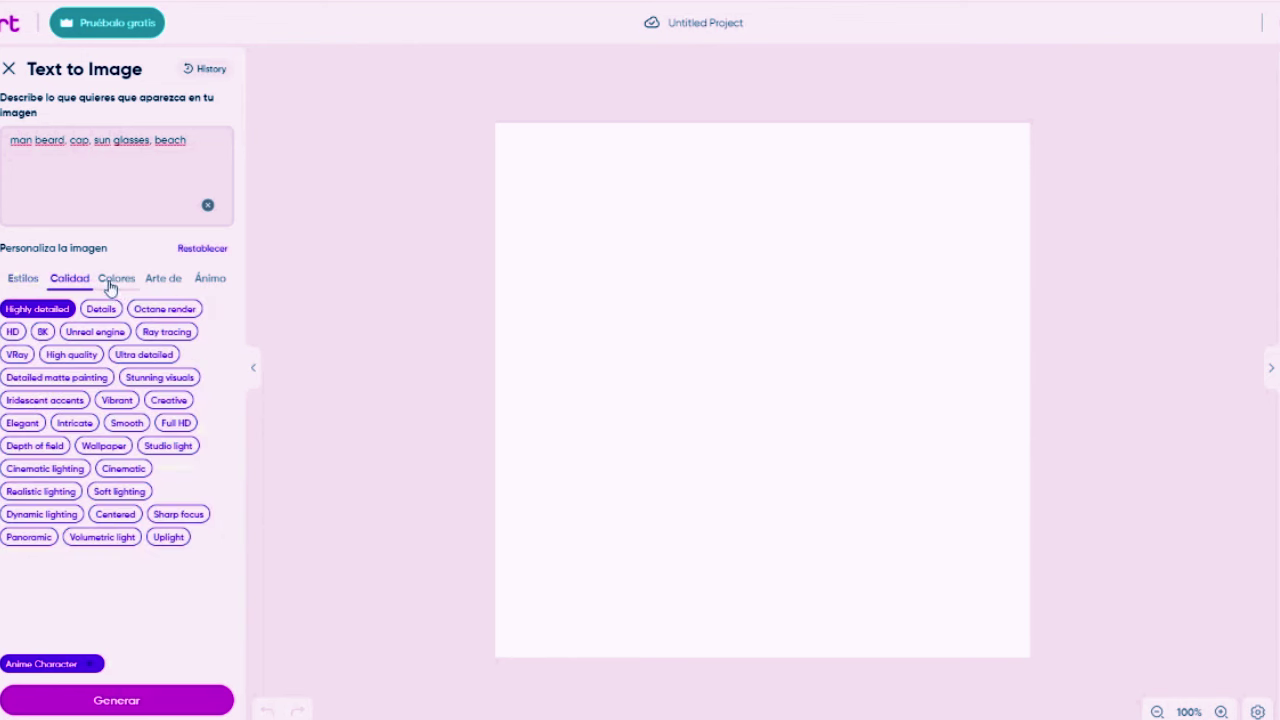
{"action": "left_click", "coordinate": [124, 284]}
{"action": "left_click", "coordinate": [166, 283]}
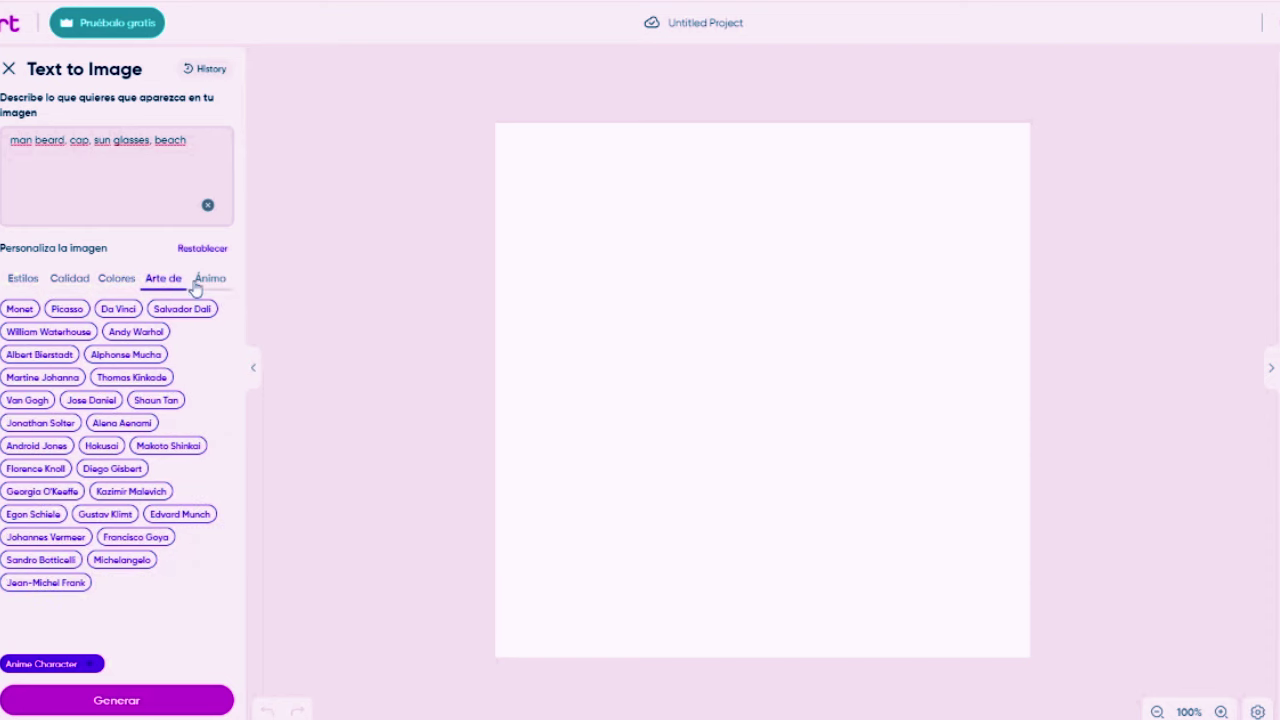
{"action": "left_click", "coordinate": [202, 282]}
{"action": "left_click", "coordinate": [30, 282]}
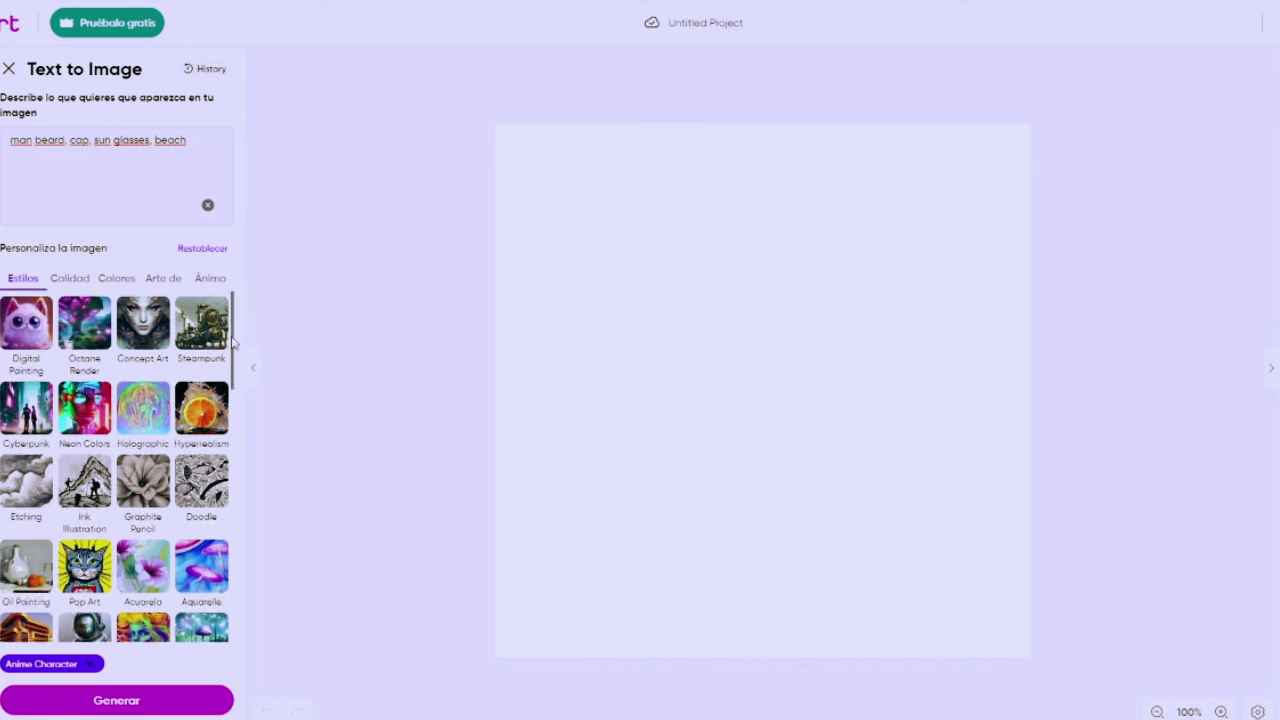
{"action": "scroll", "coordinate": [218, 458], "scroll_direction": "down", "scroll_amount": 4}
{"action": "scroll", "coordinate": [218, 458], "scroll_direction": "down", "scroll_amount": 5}
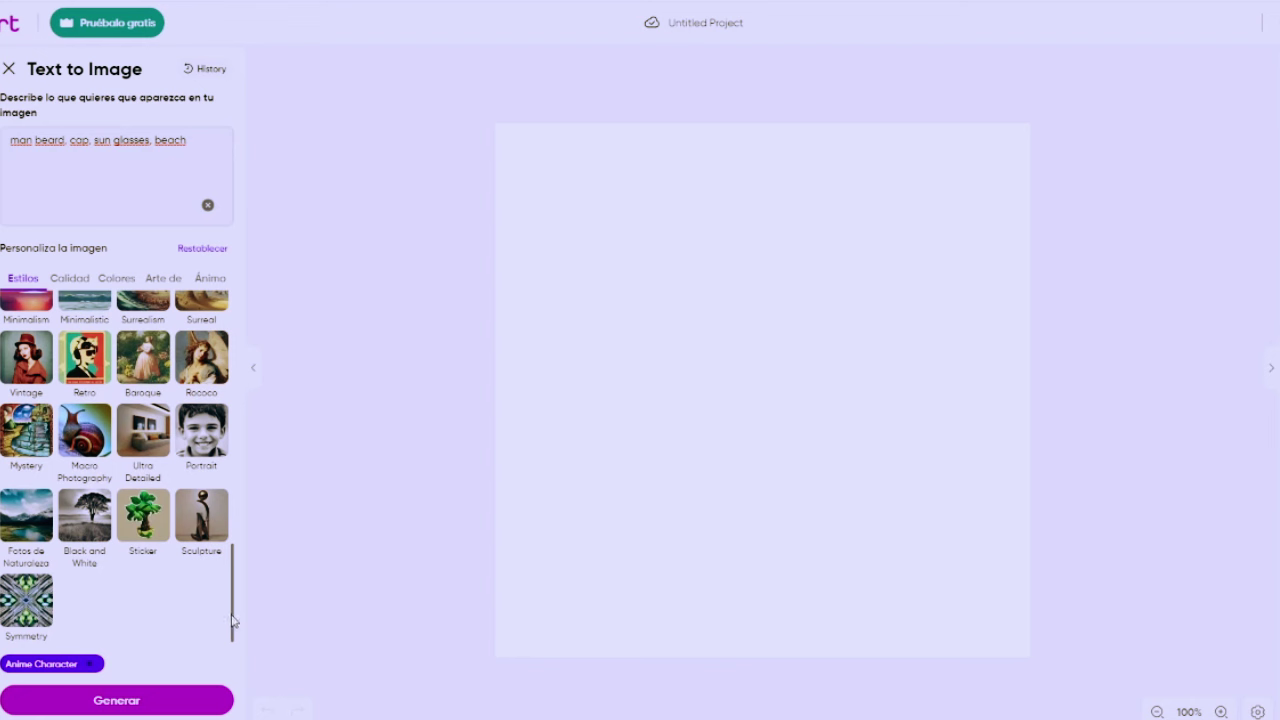
{"action": "left_click_drag", "start_coordinate": [234, 621], "coordinate": [237, 463]}
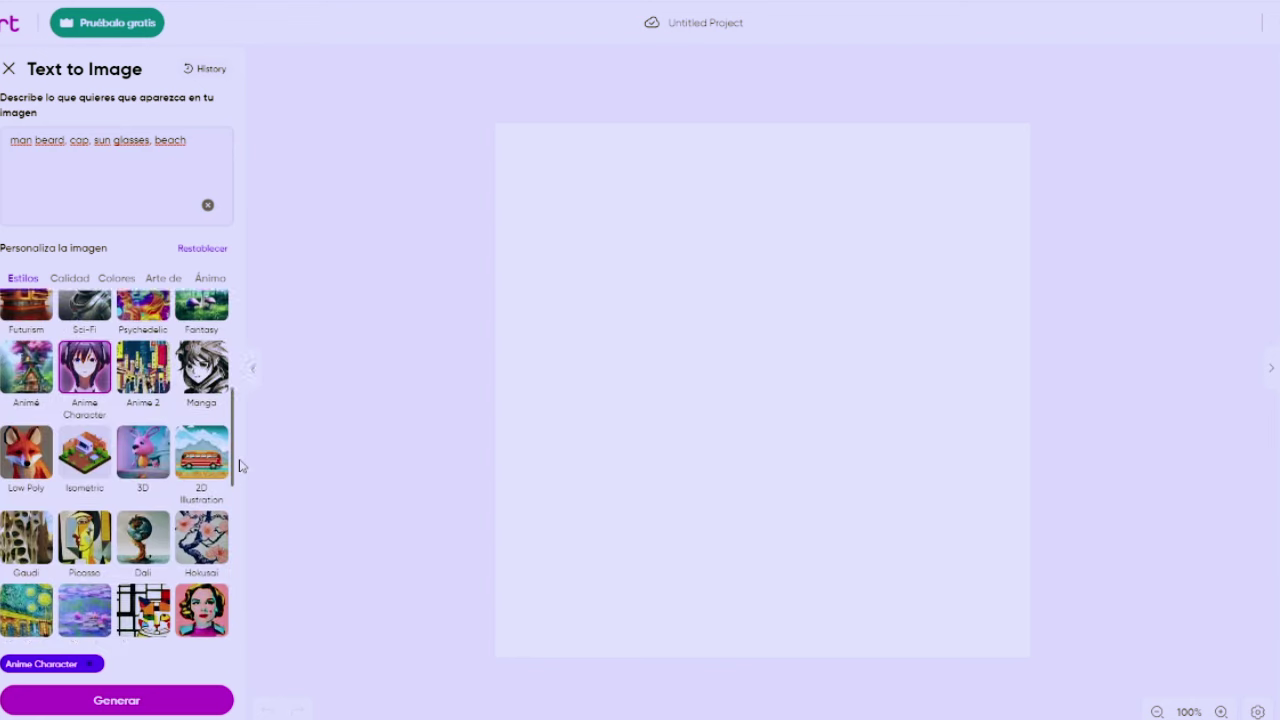
Generate the images for the anime-style beach prompt and close the results.
{"action": "left_click", "coordinate": [129, 702]}
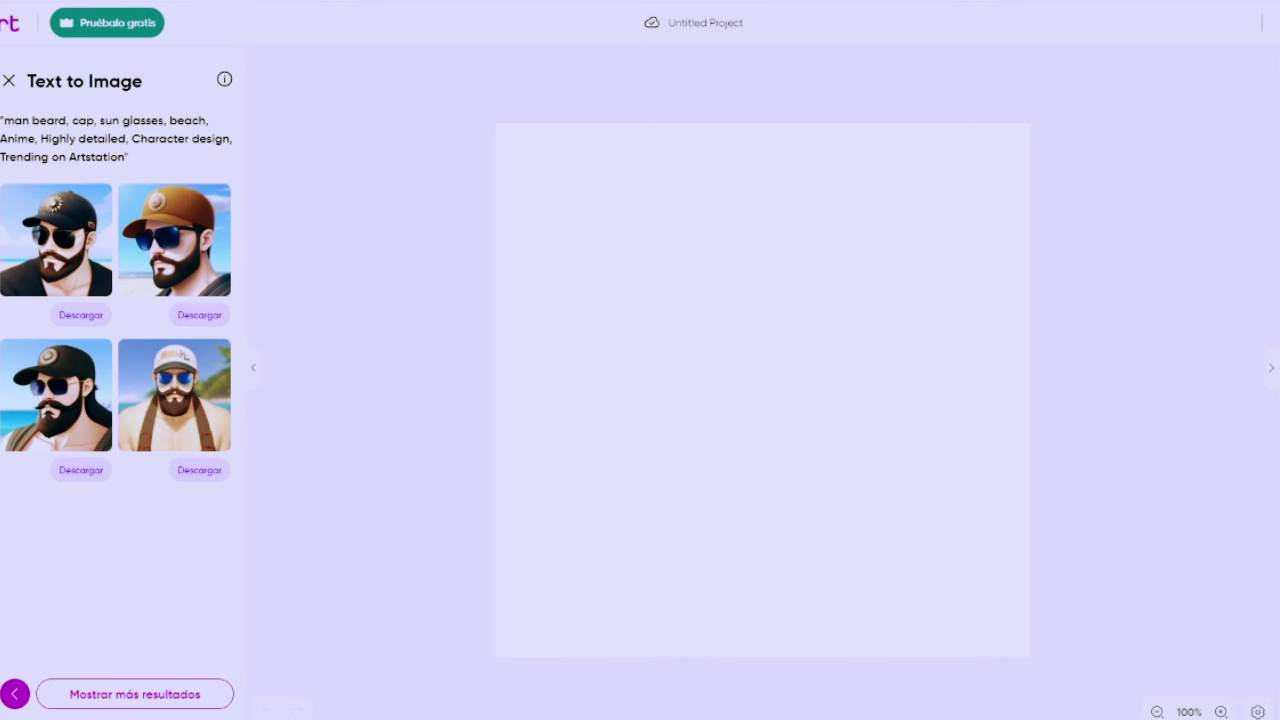
{"action": "left_click", "coordinate": [10, 81]}
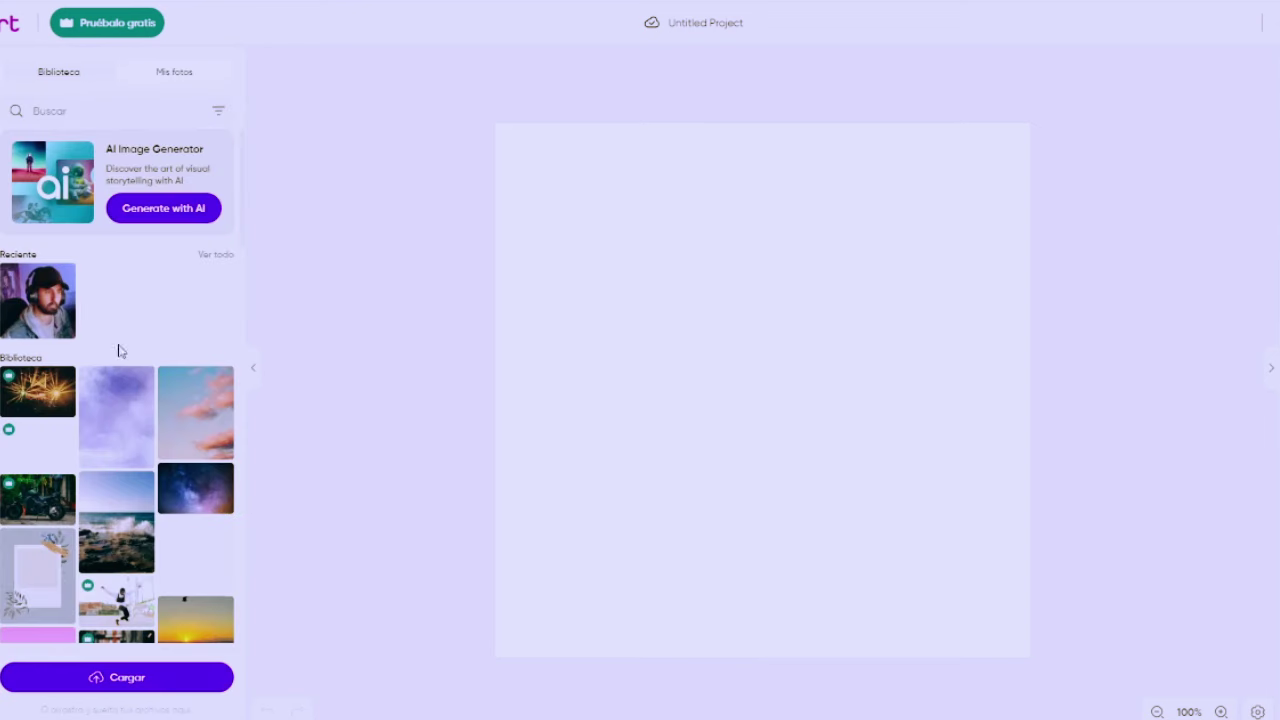
Reopen the AI image generator and enter the prompt "man beard, cap, sun glasses".
{"action": "left_click", "coordinate": [144, 210]}
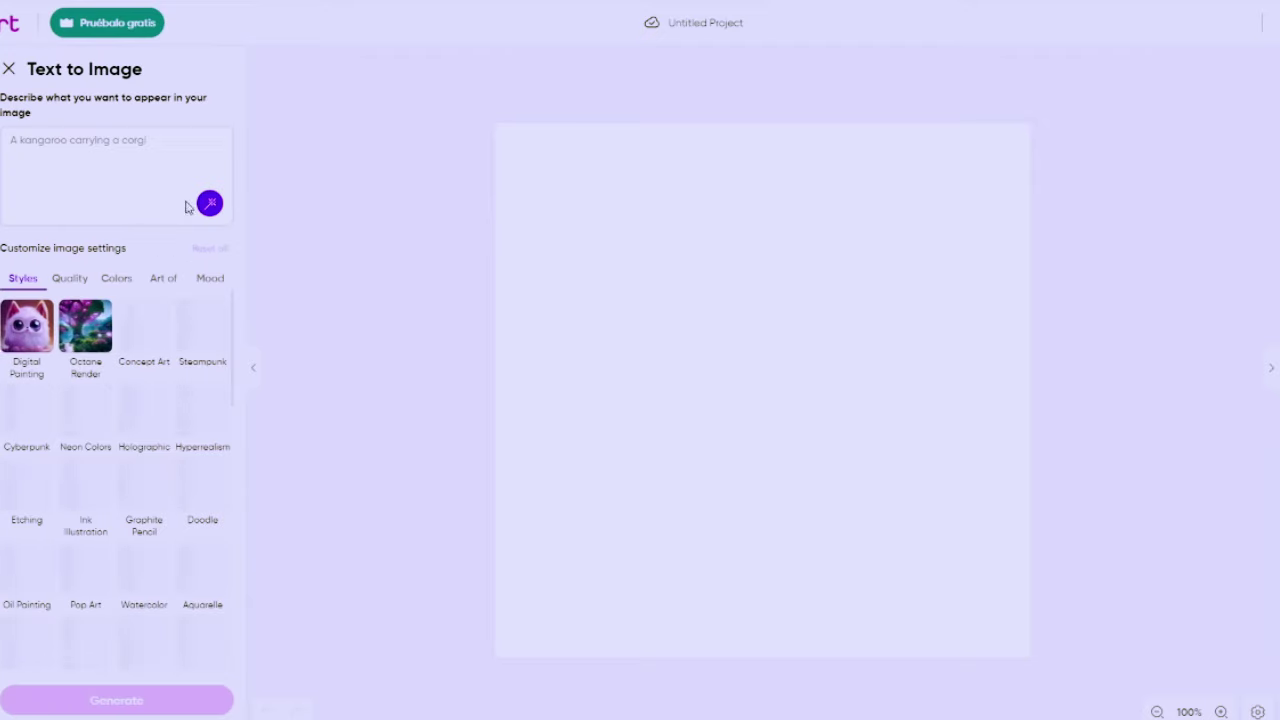
{"action": "left_click", "coordinate": [74, 159]}
{"action": "type", "text": "mar"}
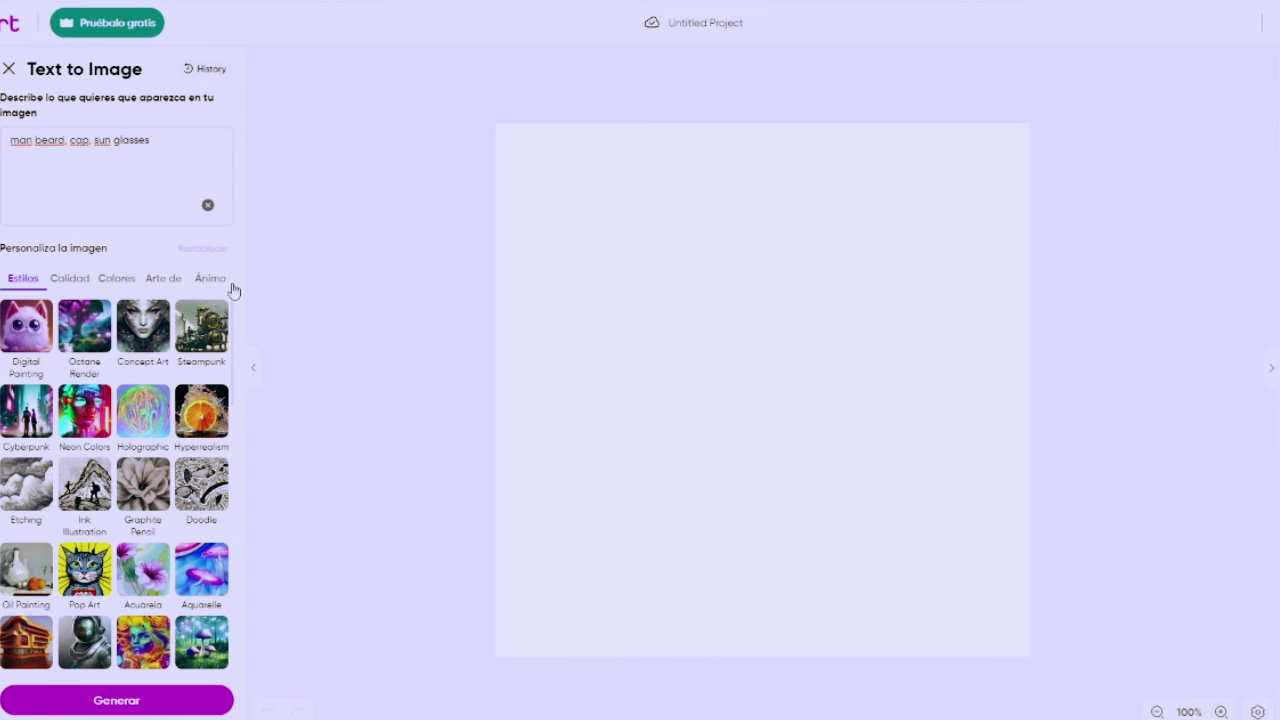
{"action": "left_click", "coordinate": [175, 171]}
Choose the Steampunk style for the new prompt and browse the further styles.
{"action": "scroll", "coordinate": [230, 335], "scroll_direction": "down", "scroll_amount": 1}
{"action": "left_click_drag", "start_coordinate": [232, 338], "coordinate": [234, 325]}
{"action": "left_click", "coordinate": [208, 336]}
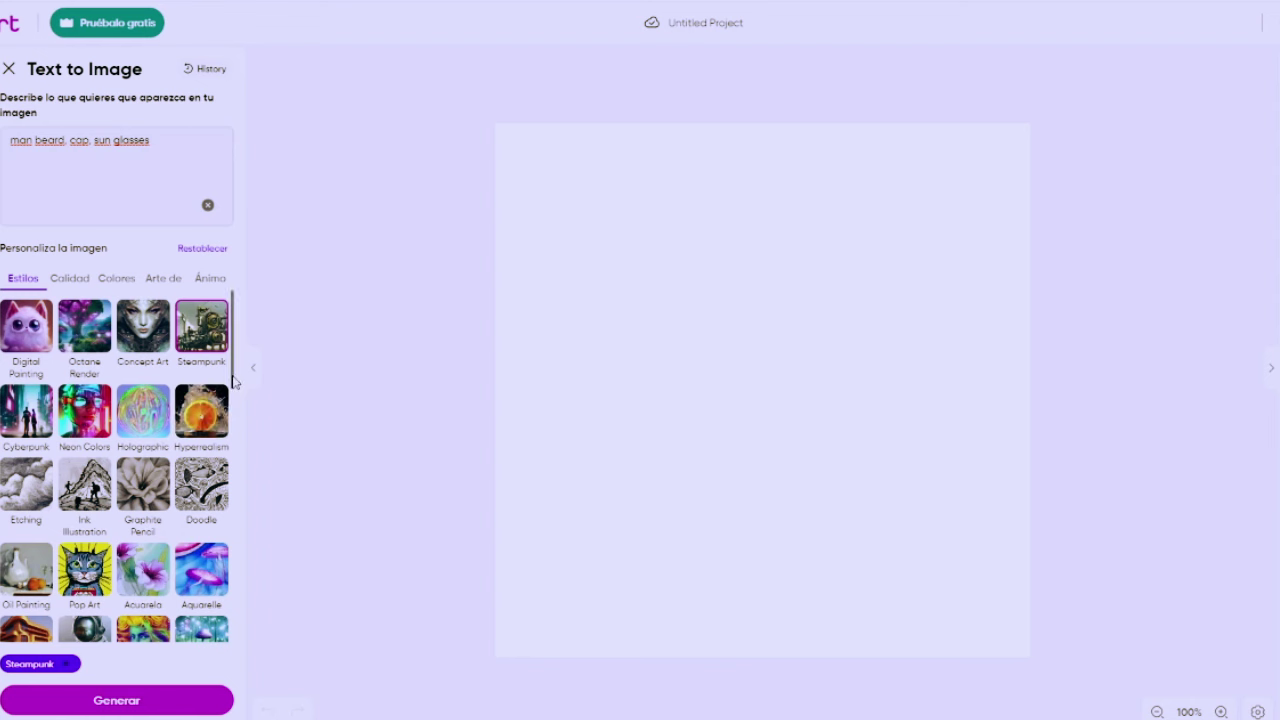
{"action": "left_click_drag", "start_coordinate": [235, 378], "coordinate": [223, 590]}
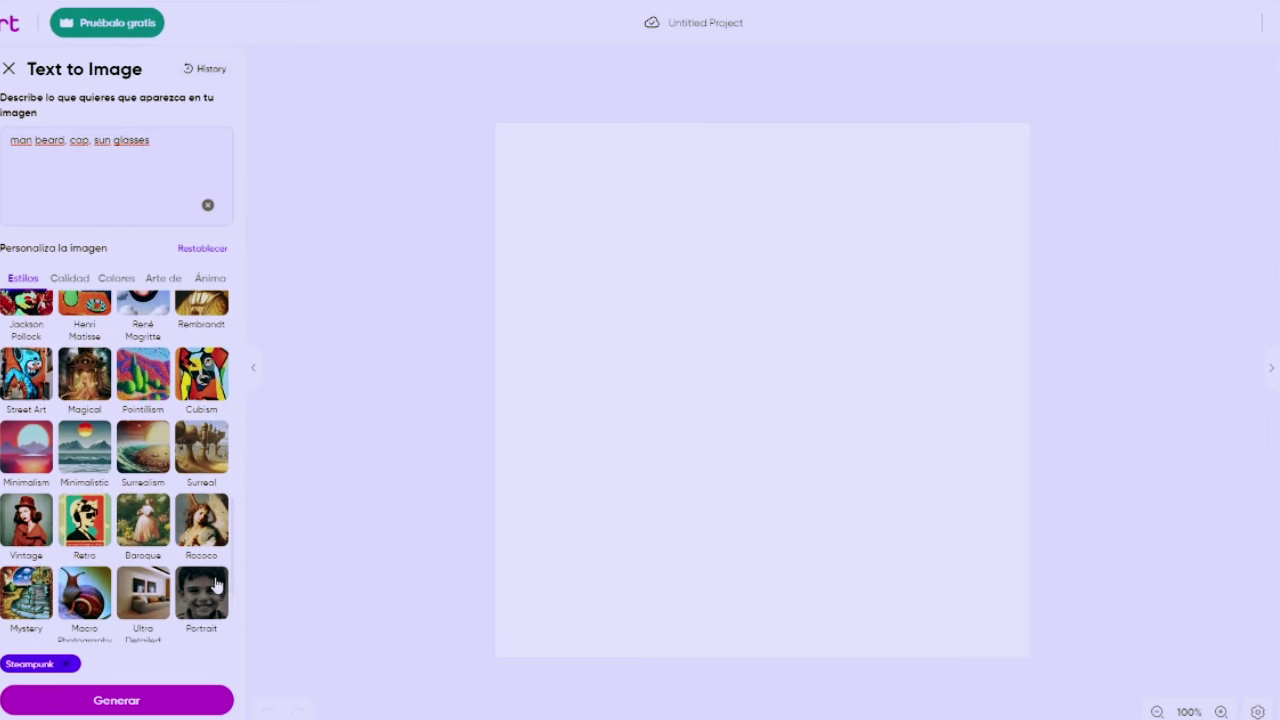
Add the Street Art style, generate the images for the sunglasses prompt and close the results.
{"action": "left_click", "coordinate": [35, 377]}
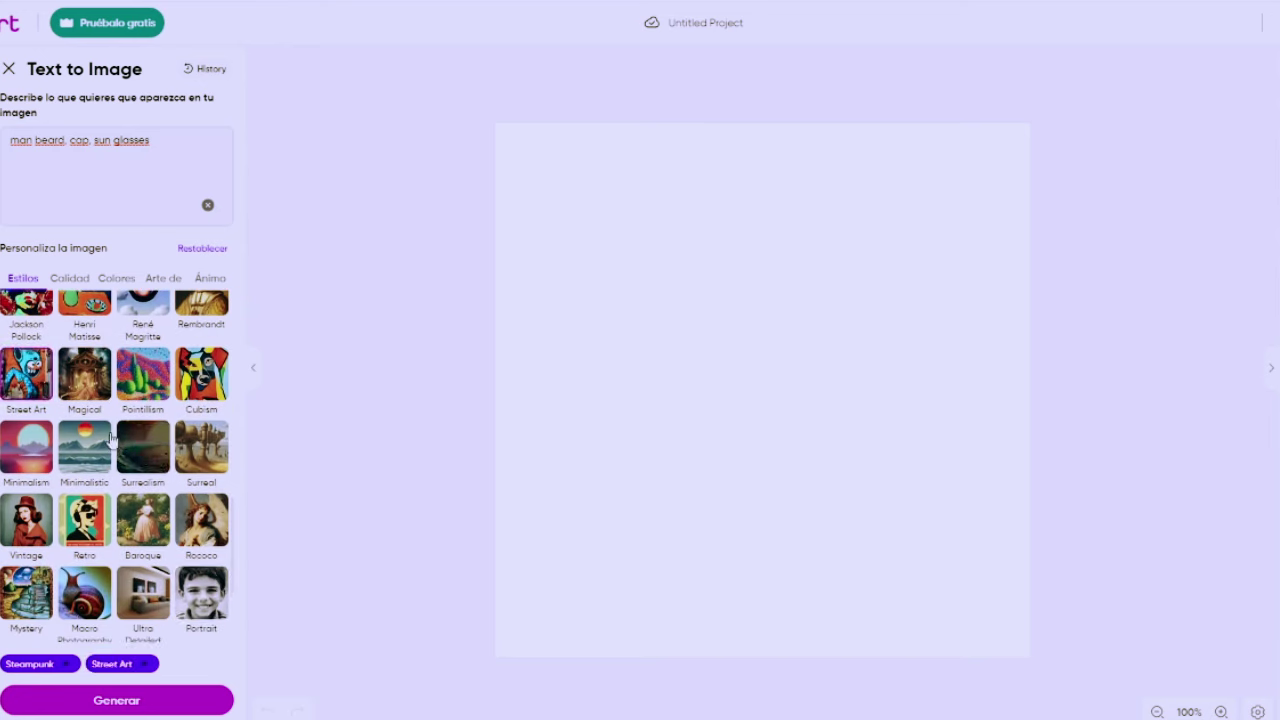
{"action": "left_click", "coordinate": [117, 701]}
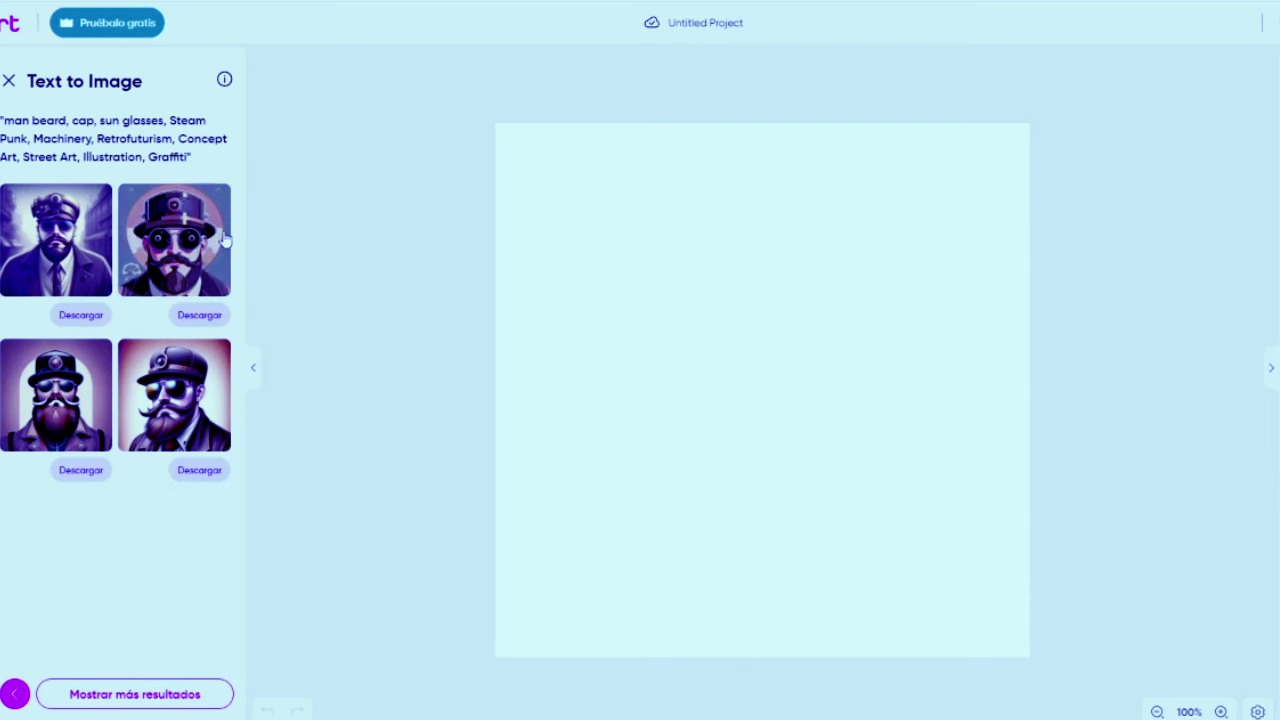
{"action": "left_click", "coordinate": [9, 81]}
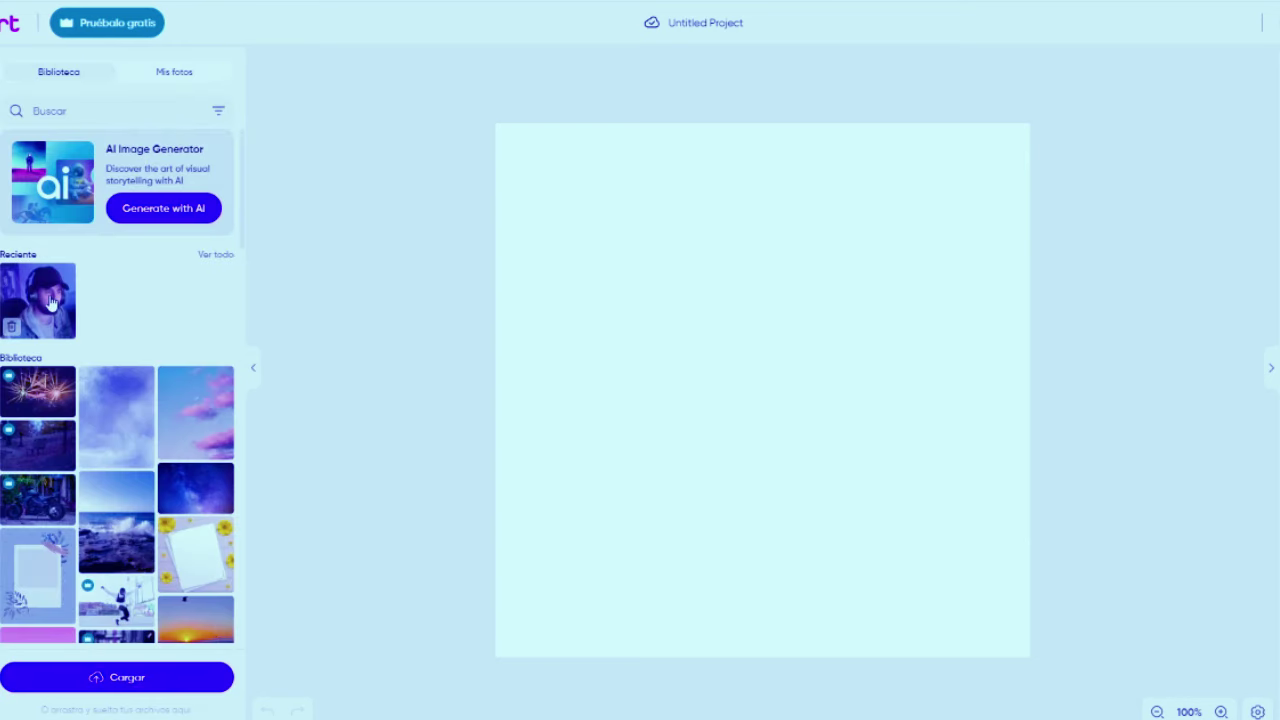
Reopen the AI image generator and enter the shortened prompt "man beard, cap".
{"action": "left_click_drag", "start_coordinate": [50, 302], "coordinate": [147, 218]}
{"action": "left_click", "coordinate": [147, 218]}
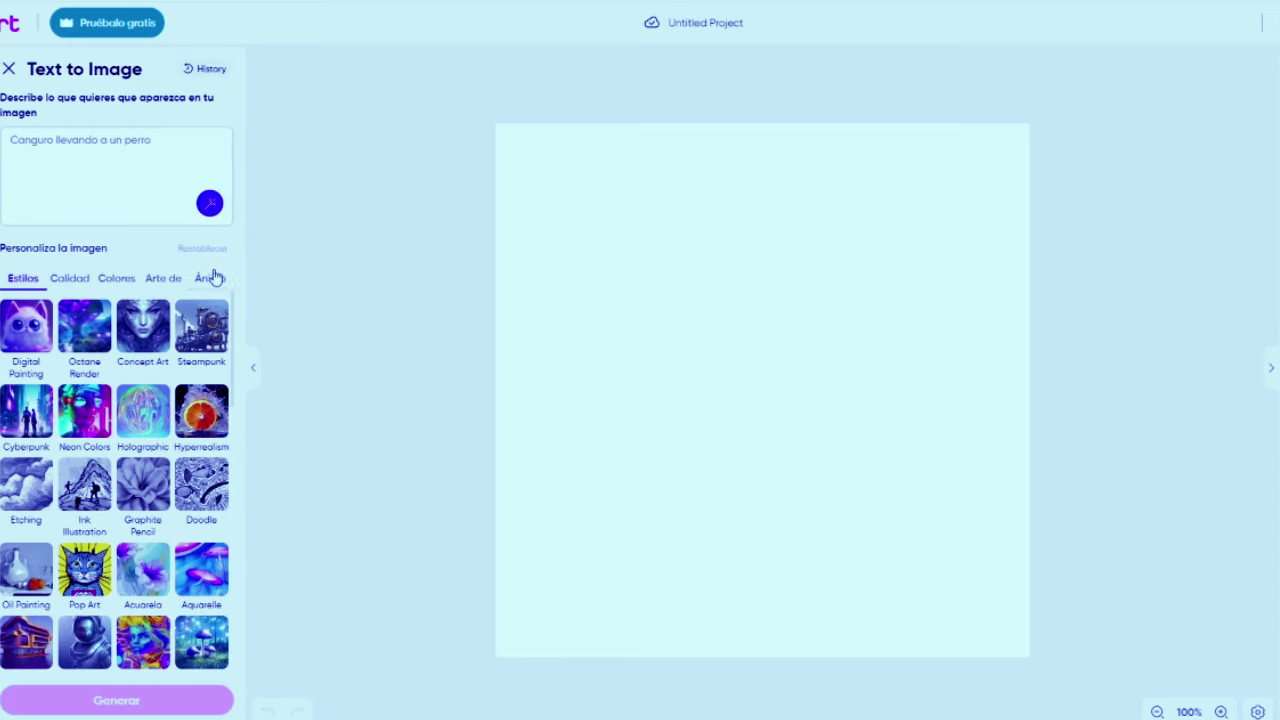
{"action": "mouse_move", "coordinate": [236, 342]}
{"action": "left_mouse_down"}
{"action": "mouse_move", "coordinate": [239, 590]}
{"action": "mouse_move", "coordinate": [243, 531]}
{"action": "left_mouse_up"}
{"action": "left_click", "coordinate": [96, 152]}
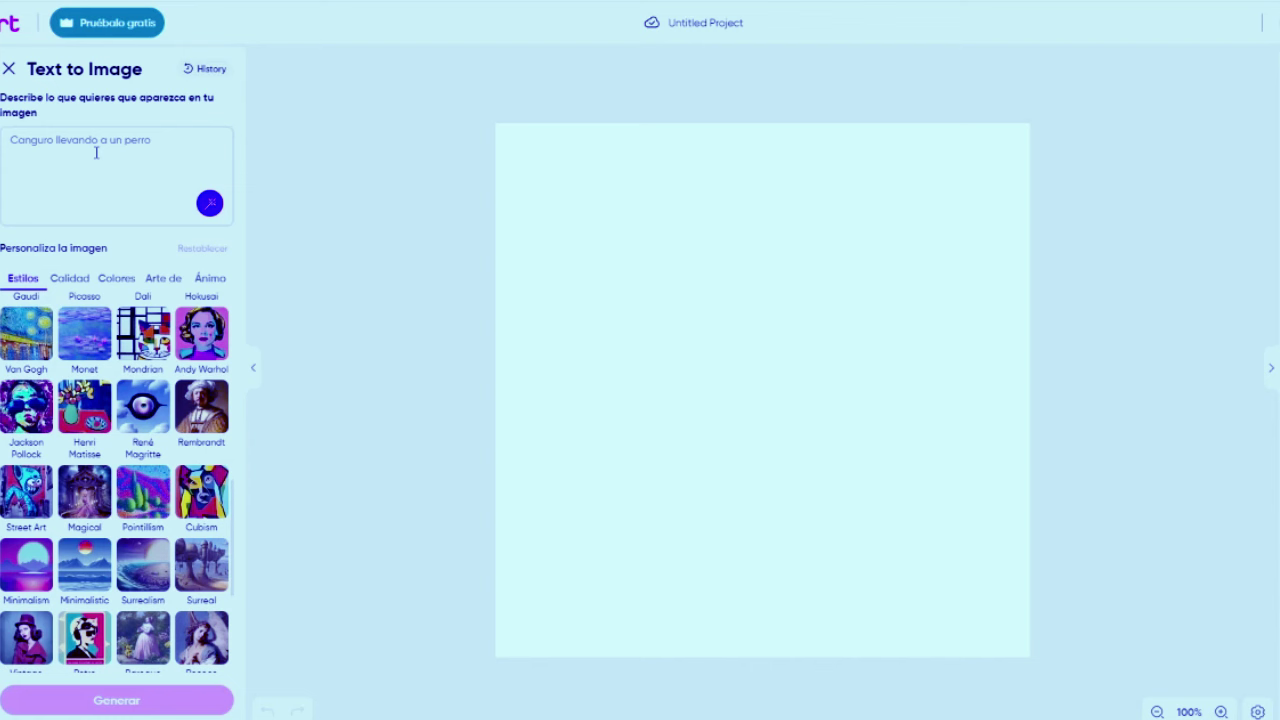
{"action": "type", "text": "man beard, cap"}
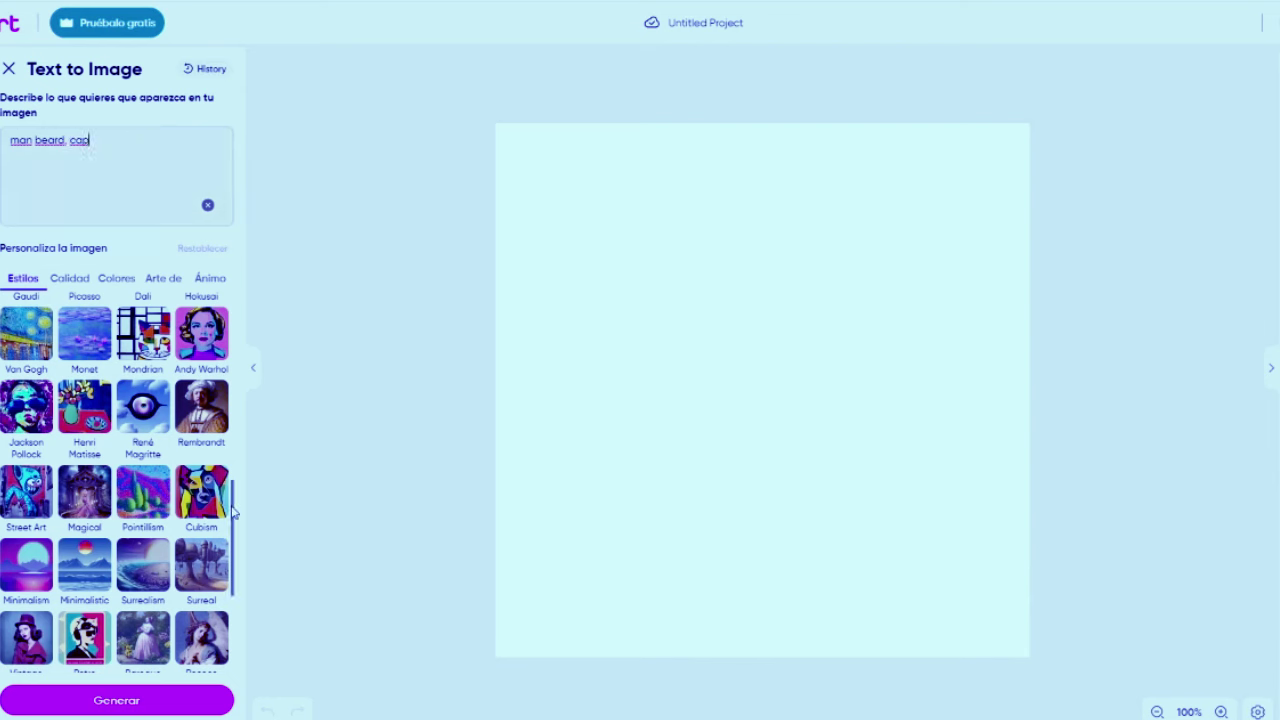
Choose the Cubism, Retro and Minimalism styles for the "man beard, cap" prompt.
{"action": "left_click_drag", "start_coordinate": [236, 516], "coordinate": [235, 538]}
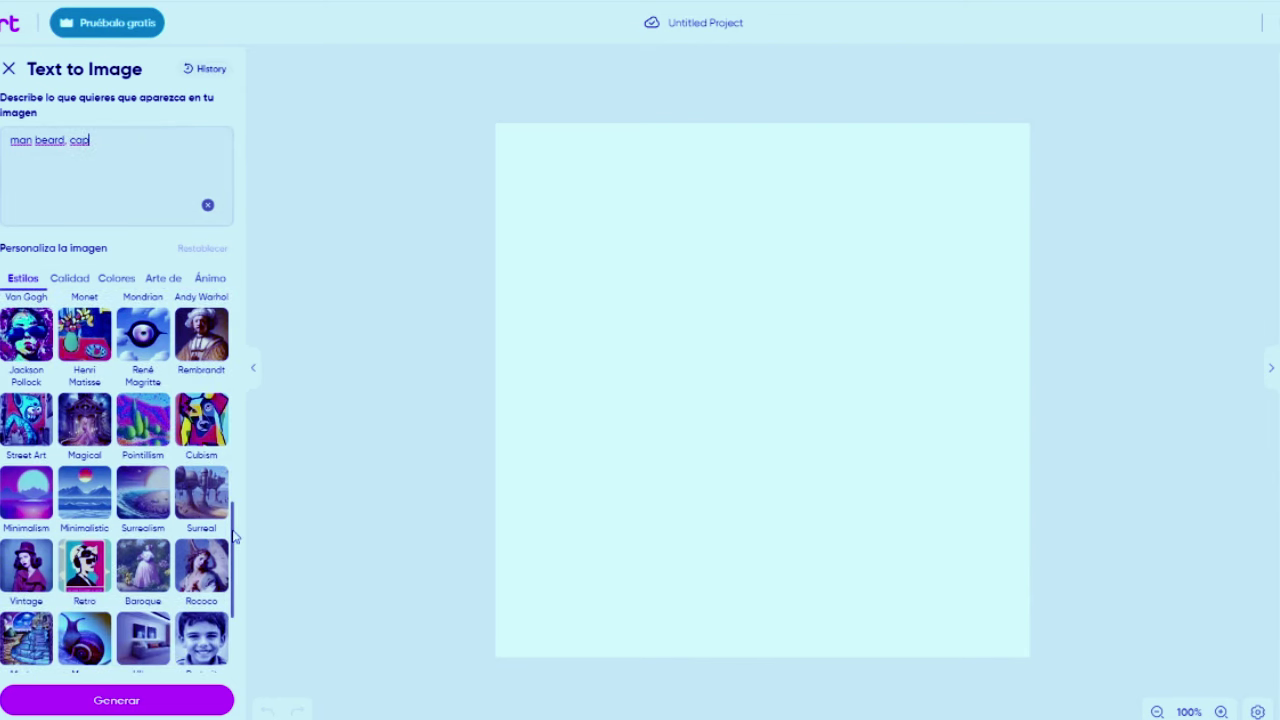
{"action": "left_click", "coordinate": [201, 416]}
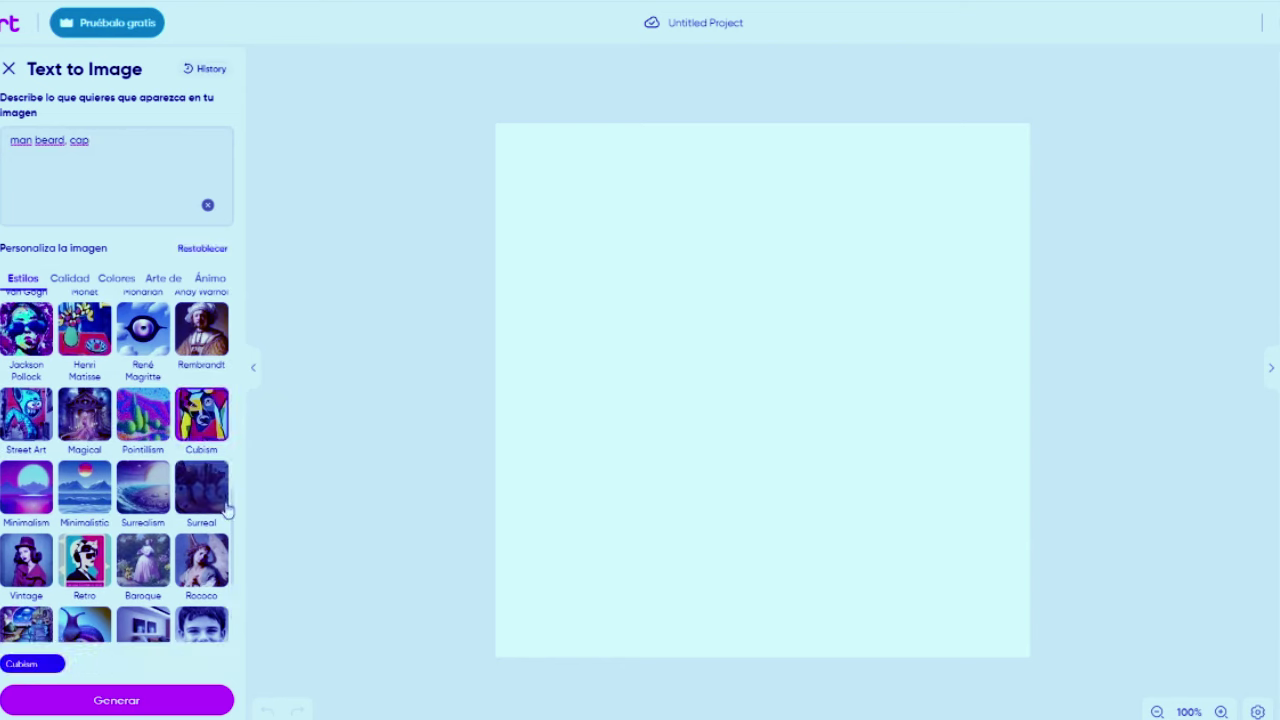
{"action": "left_click", "coordinate": [84, 574]}
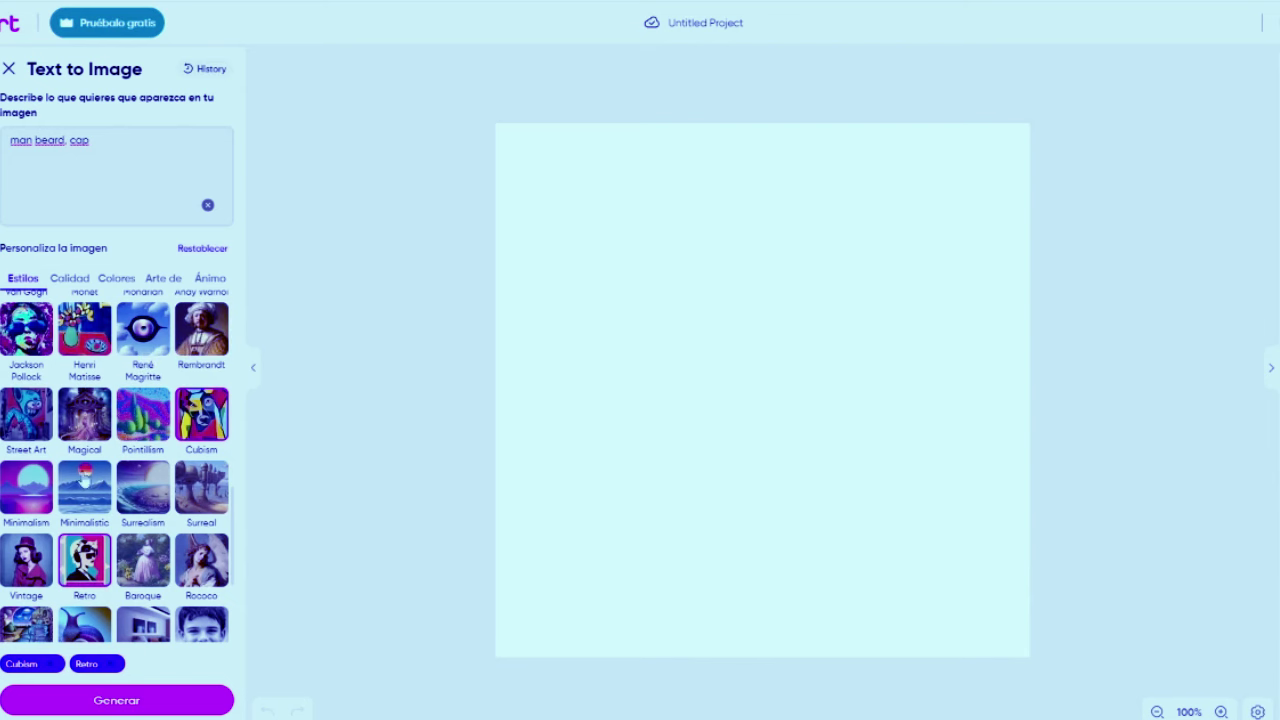
{"action": "left_click", "coordinate": [25, 515]}
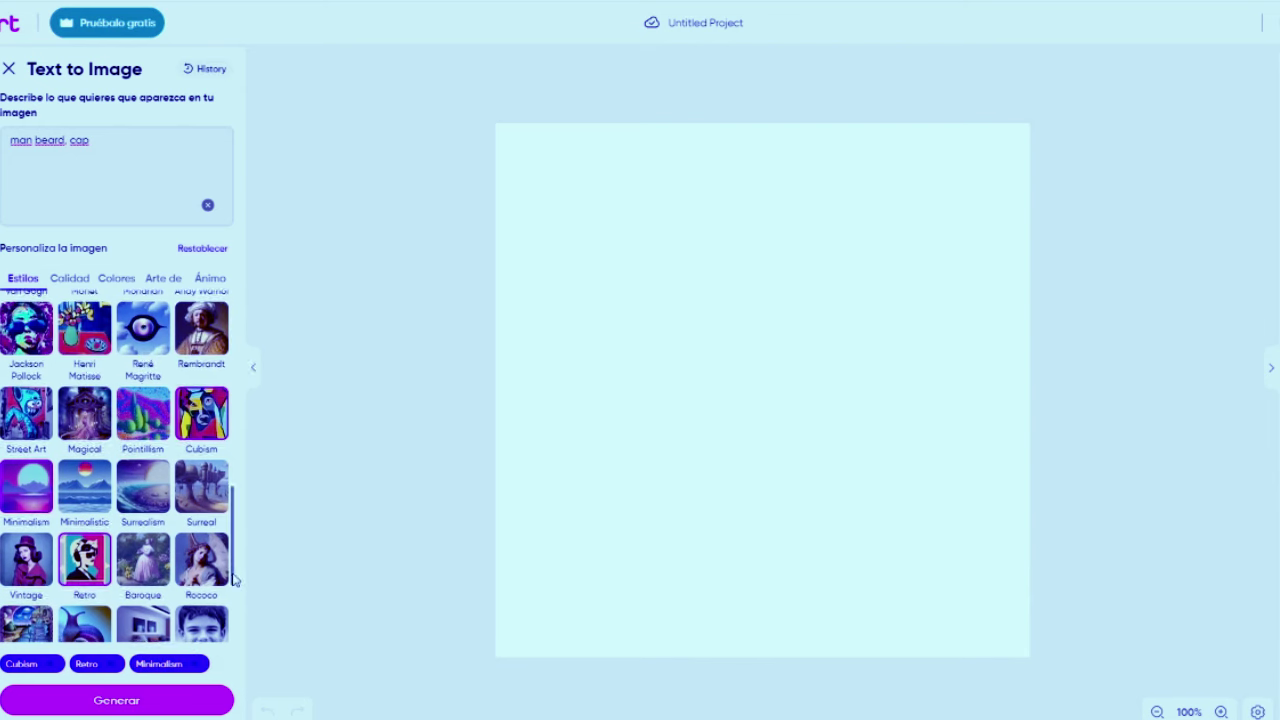
Add the Digital Painting style to the selection and generate the images.
{"action": "scroll", "coordinate": [205, 485], "scroll_direction": "down", "scroll_amount": 1}
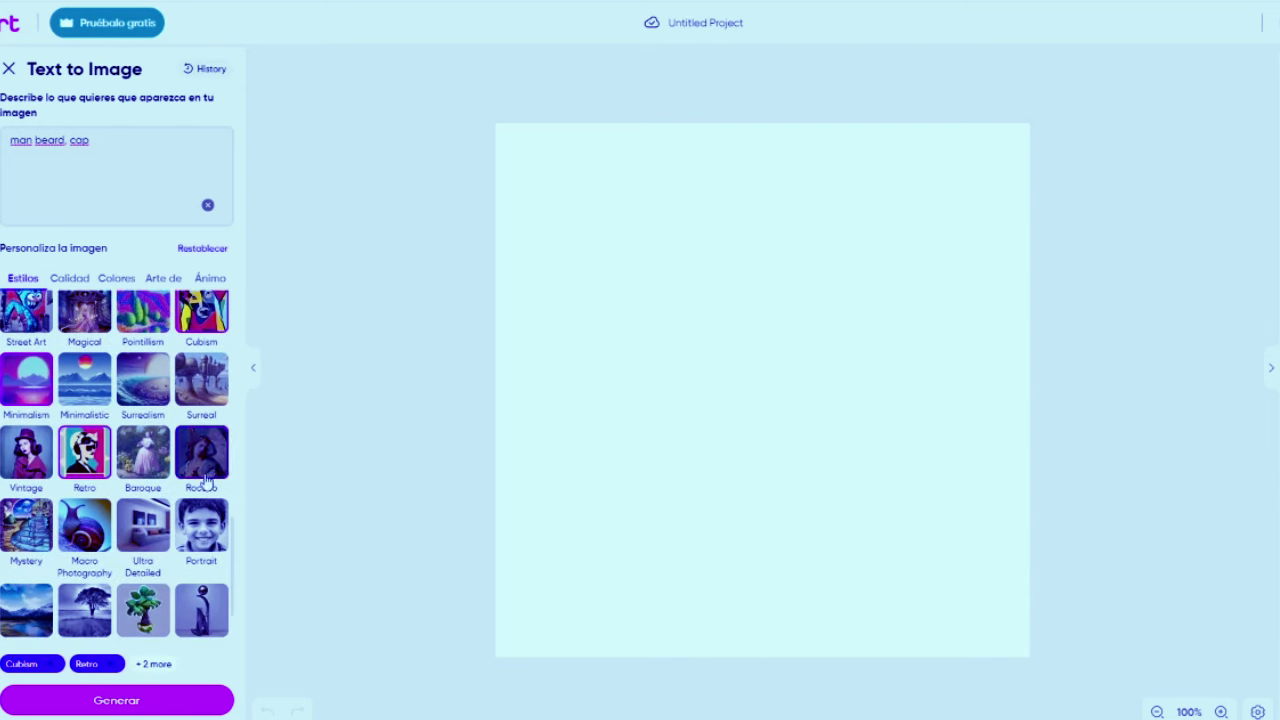
{"action": "left_click_drag", "start_coordinate": [231, 563], "coordinate": [237, 337]}
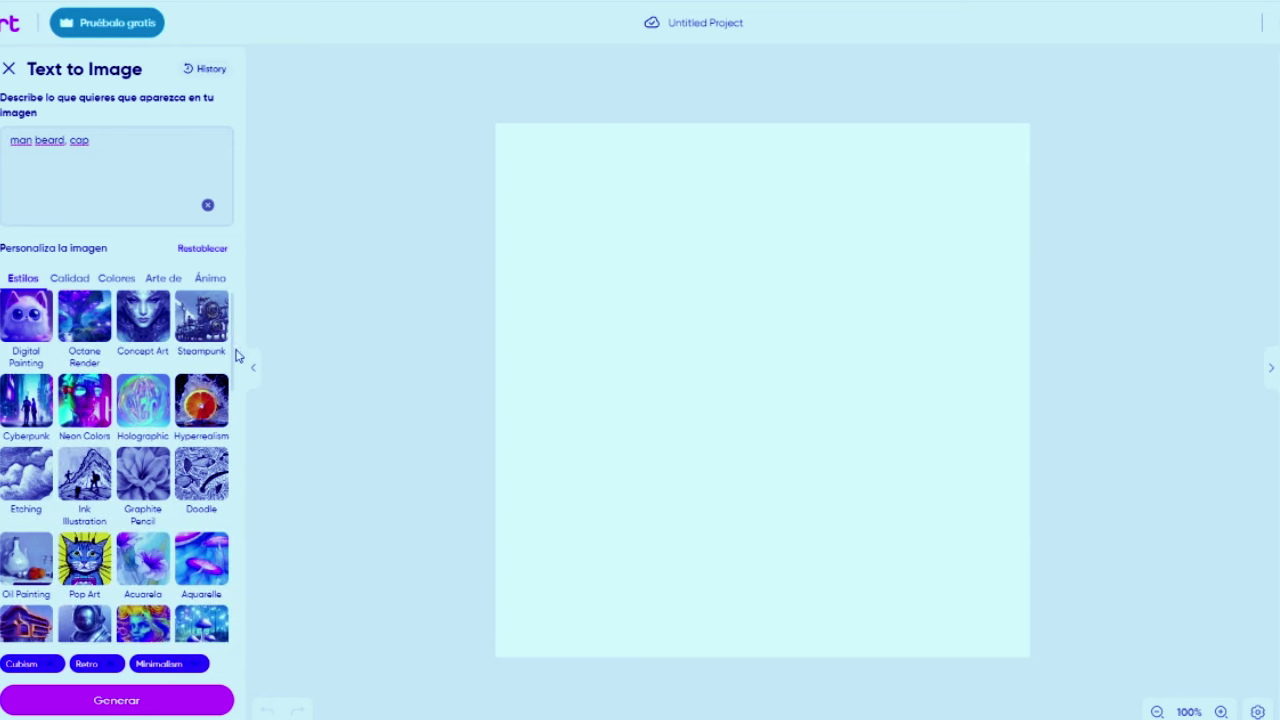
{"action": "left_click", "coordinate": [36, 326]}
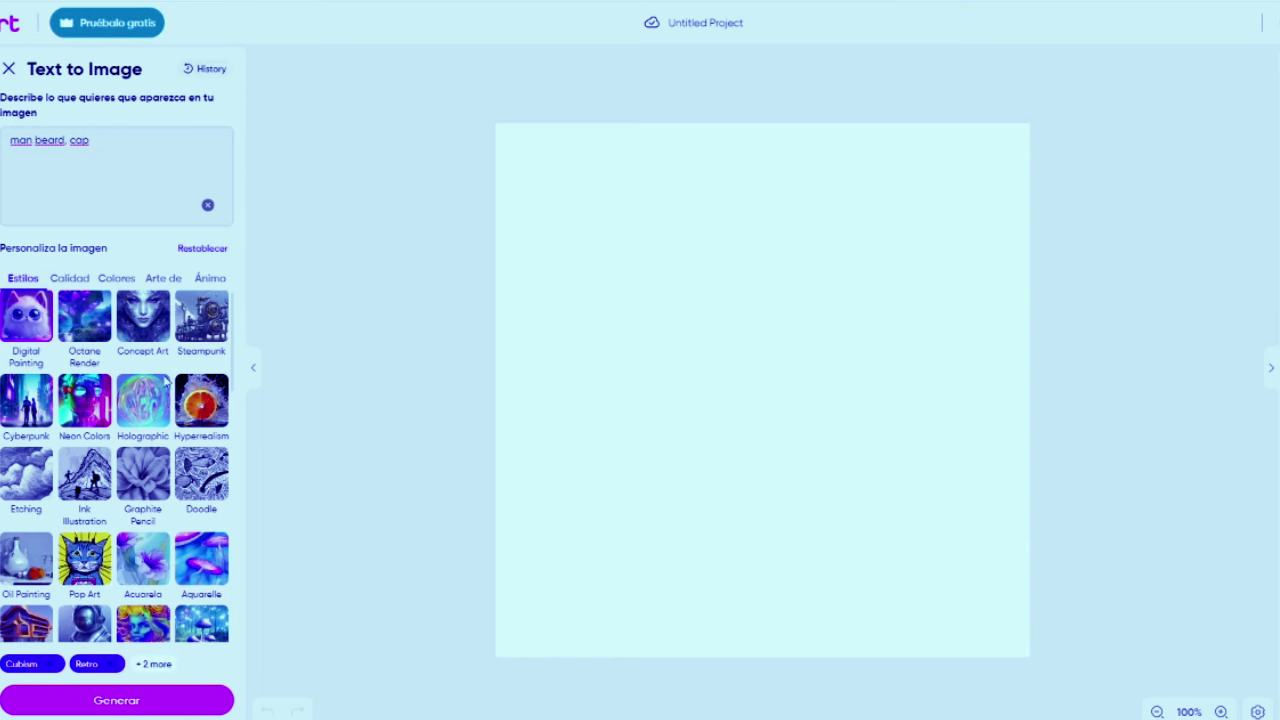
{"action": "left_click", "coordinate": [152, 705]}
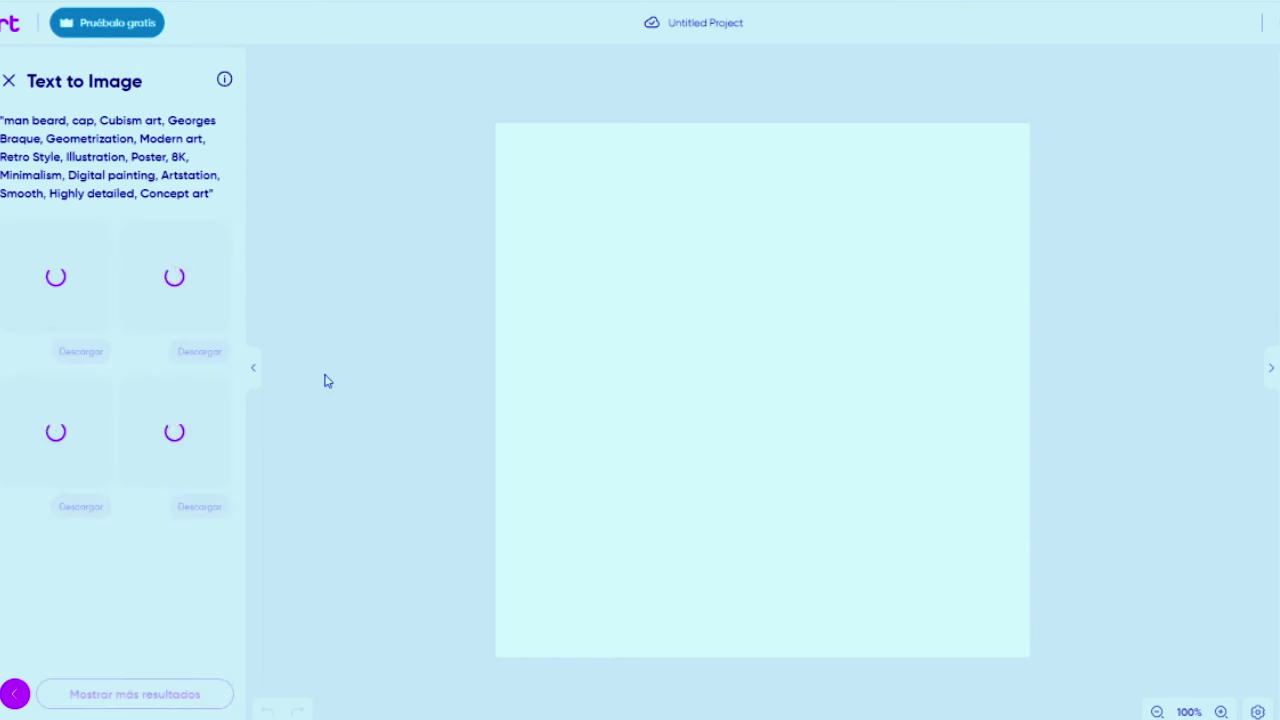